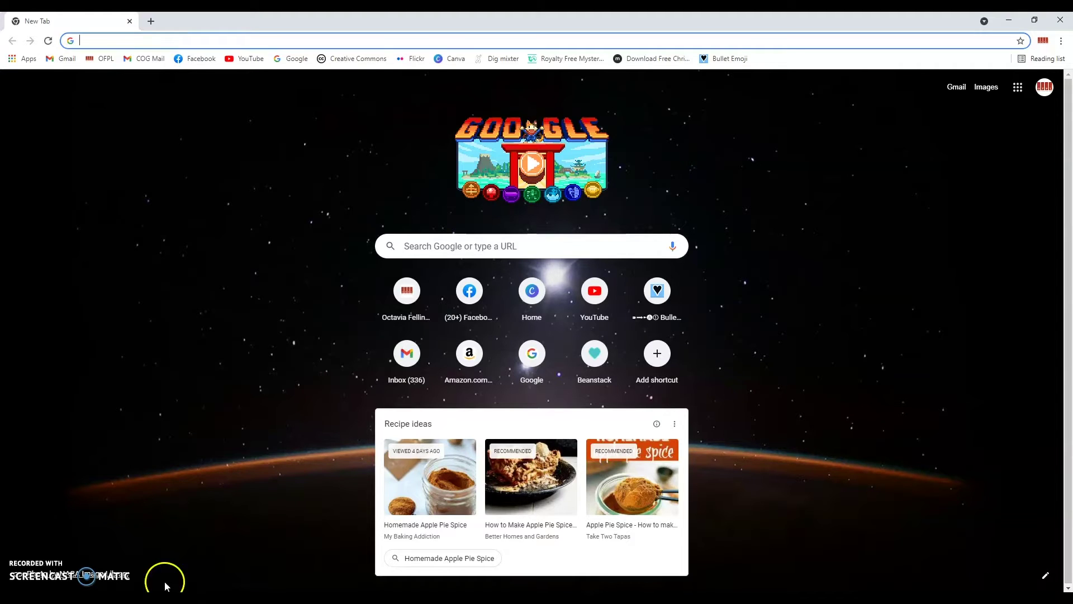
Search the web for tinkercad and open the official Tinkercad website
left_click(118, 45)
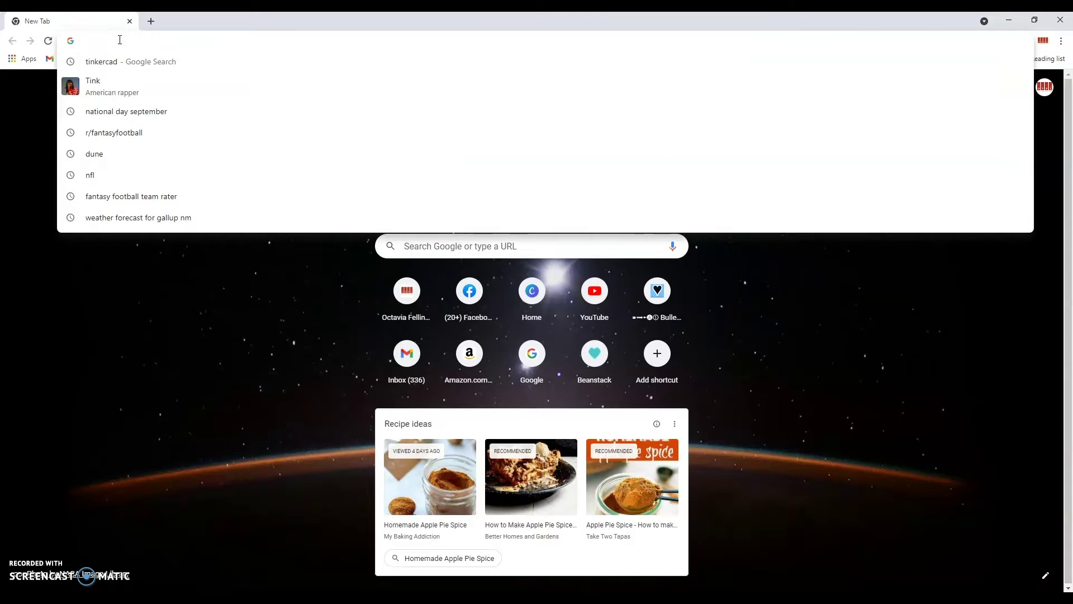
type("tinkercad")
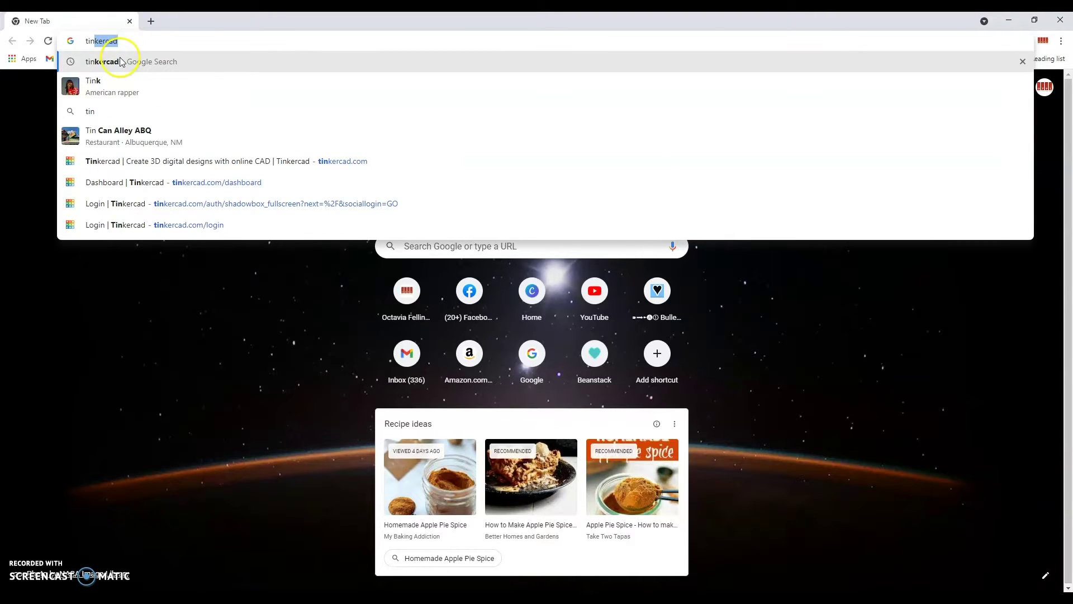
left_click(120, 61)
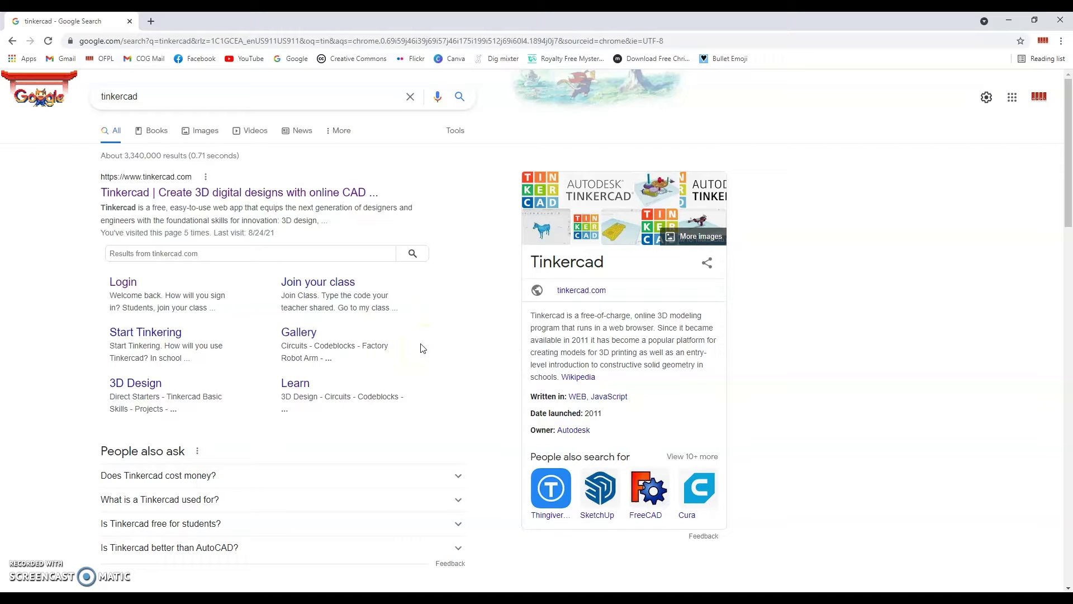
left_click(255, 196)
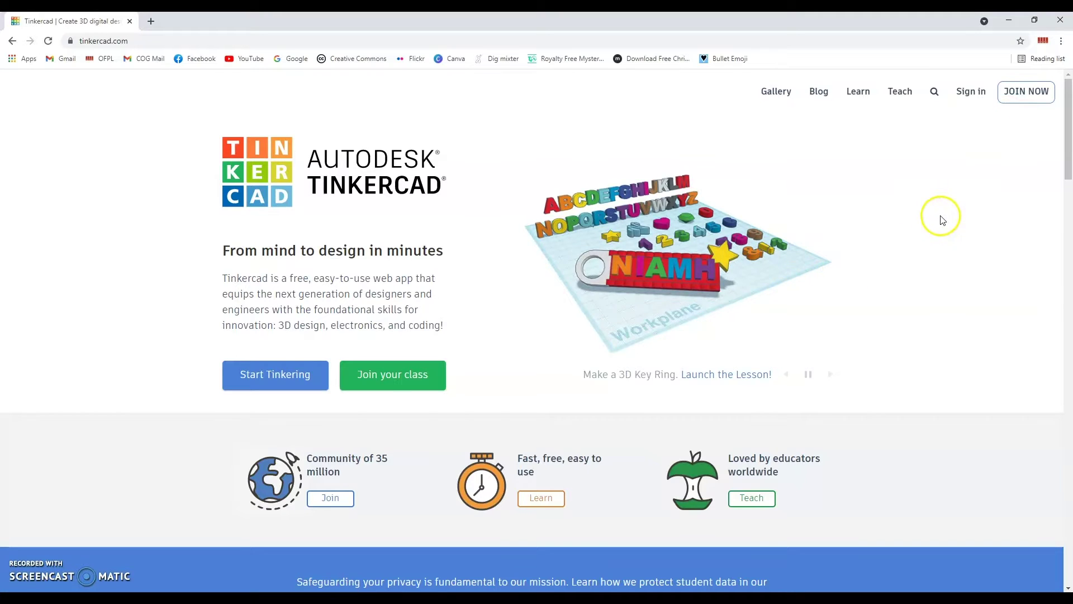
Sign in to Tinkercad with an existing Google account to reach the design dashboard
left_click(975, 94)
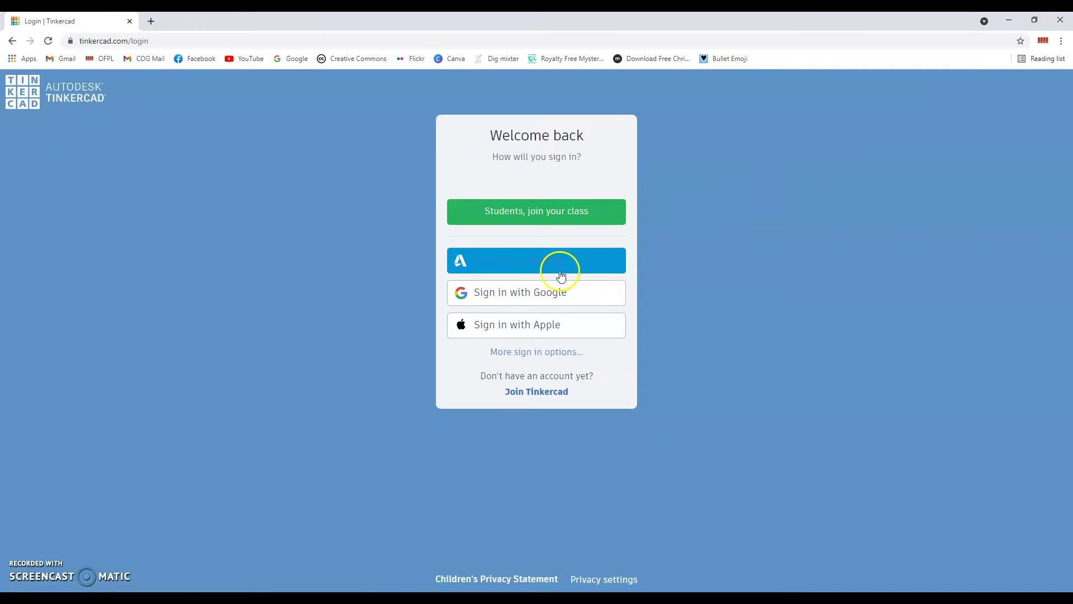
left_click(556, 291)
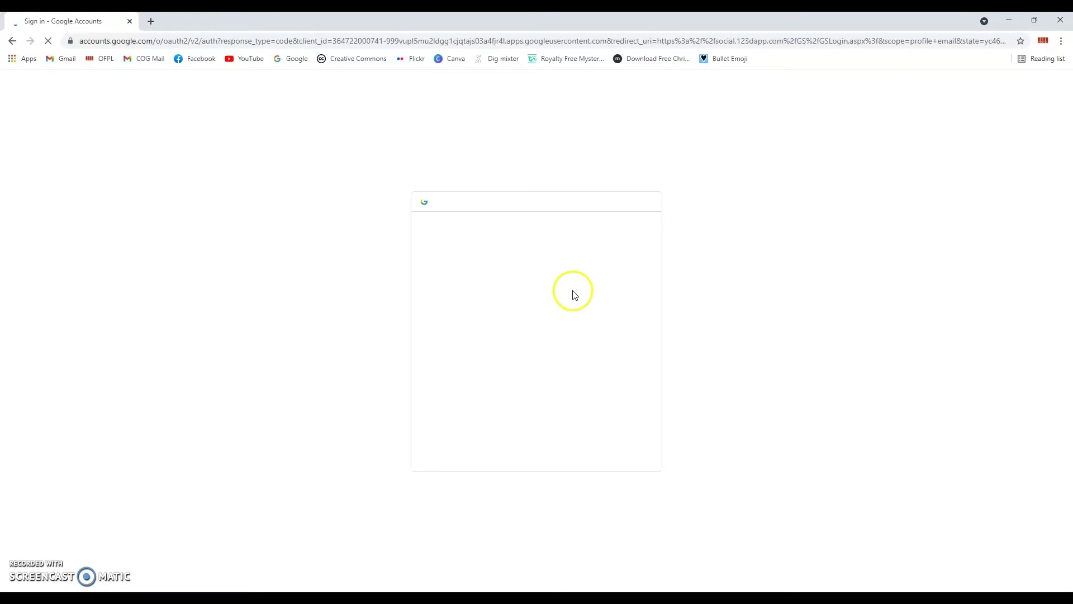
left_click(557, 329)
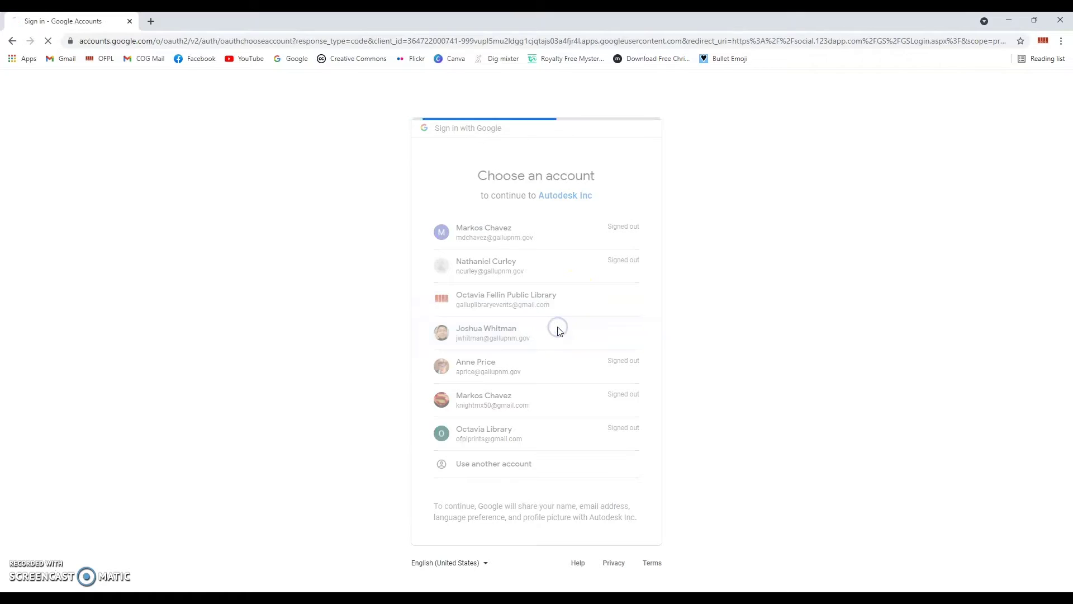
left_click(610, 311)
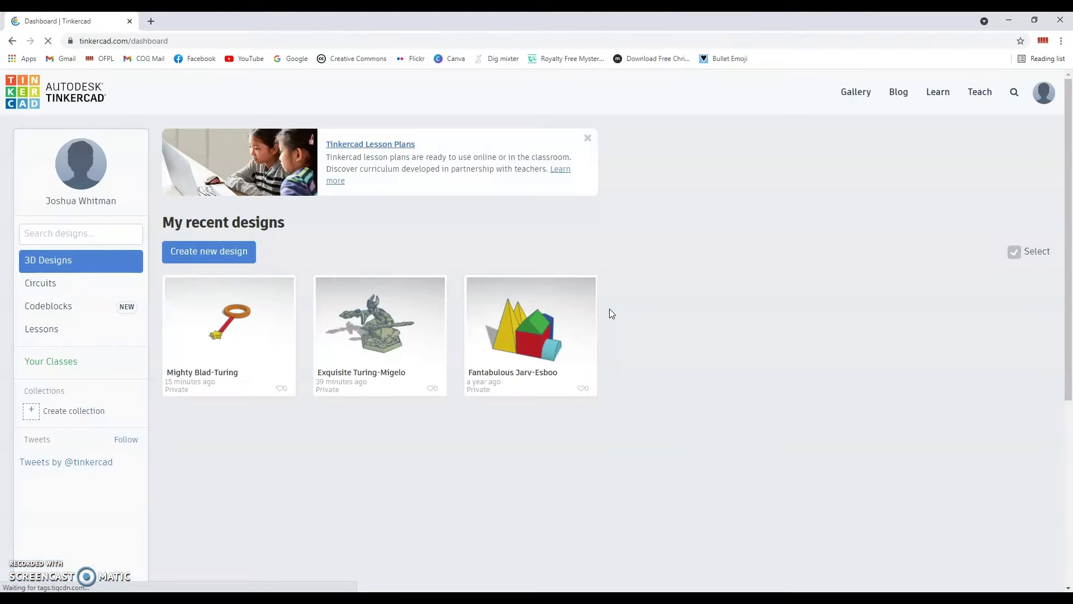
left_click(489, 420)
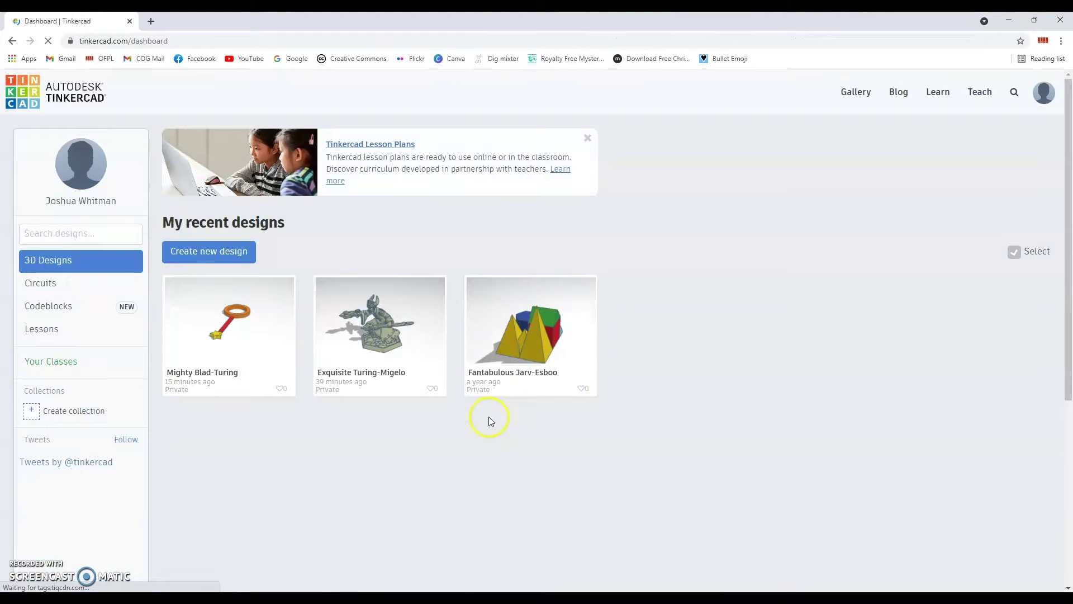
left_click(442, 454)
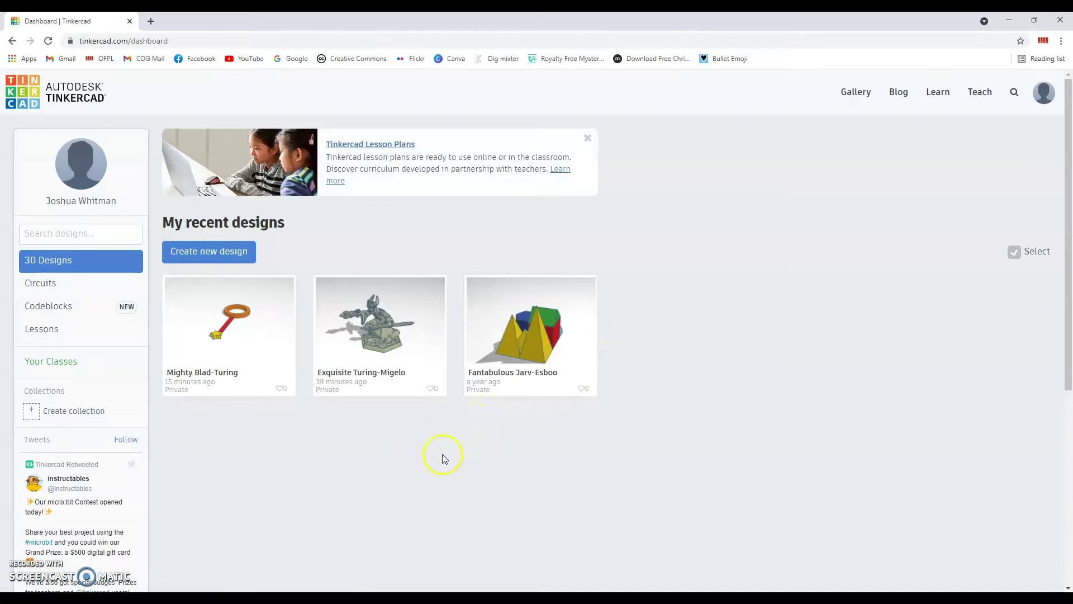
View the preview page of the Exquisite Turing-Migelo design and close it again
mouse_move(545, 371)
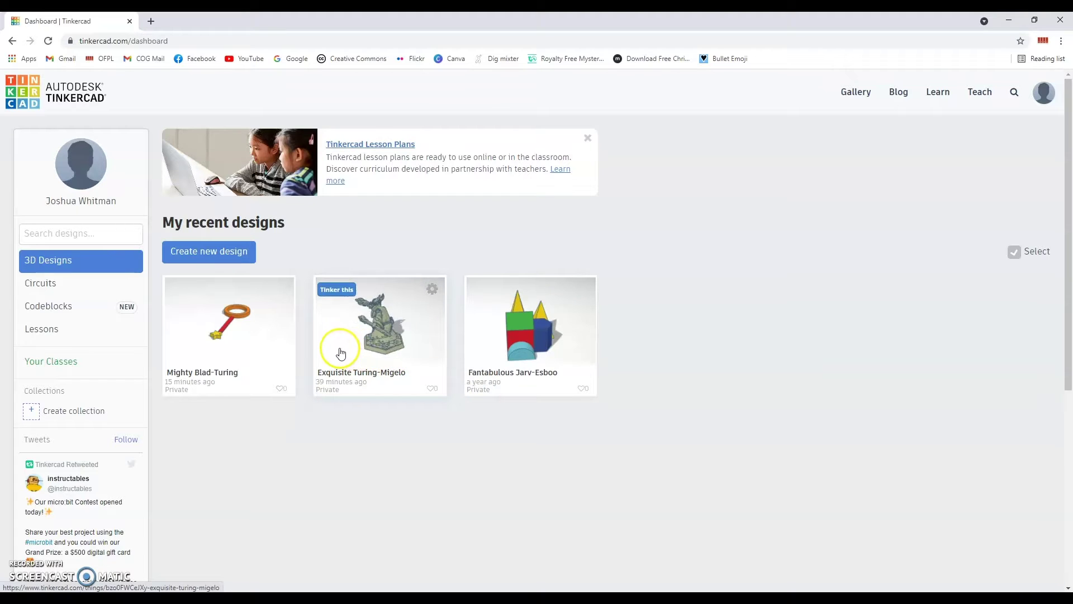
left_click(408, 348)
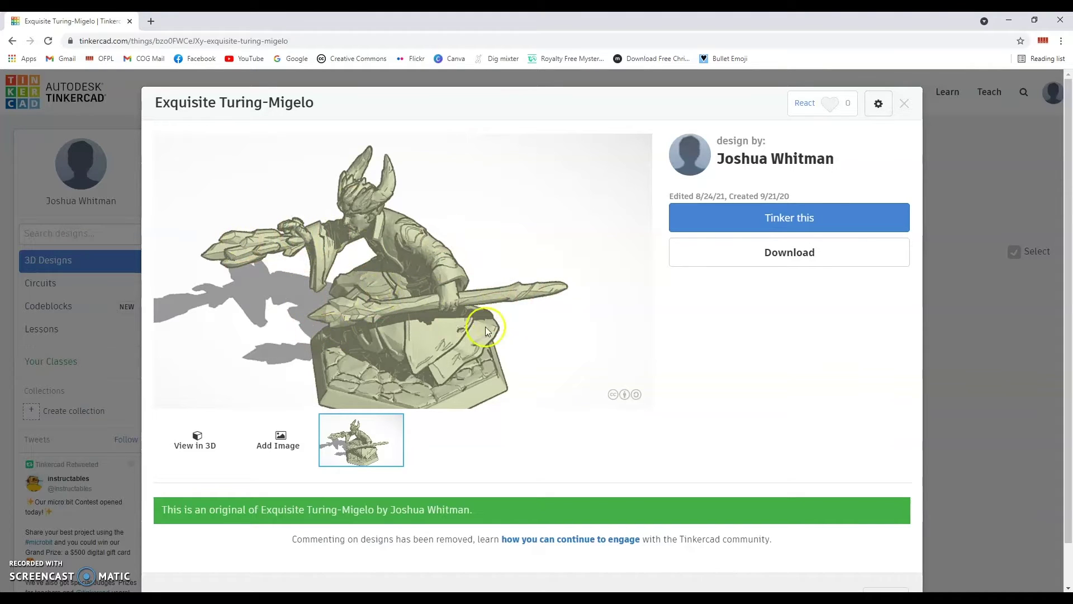
left_click(907, 105)
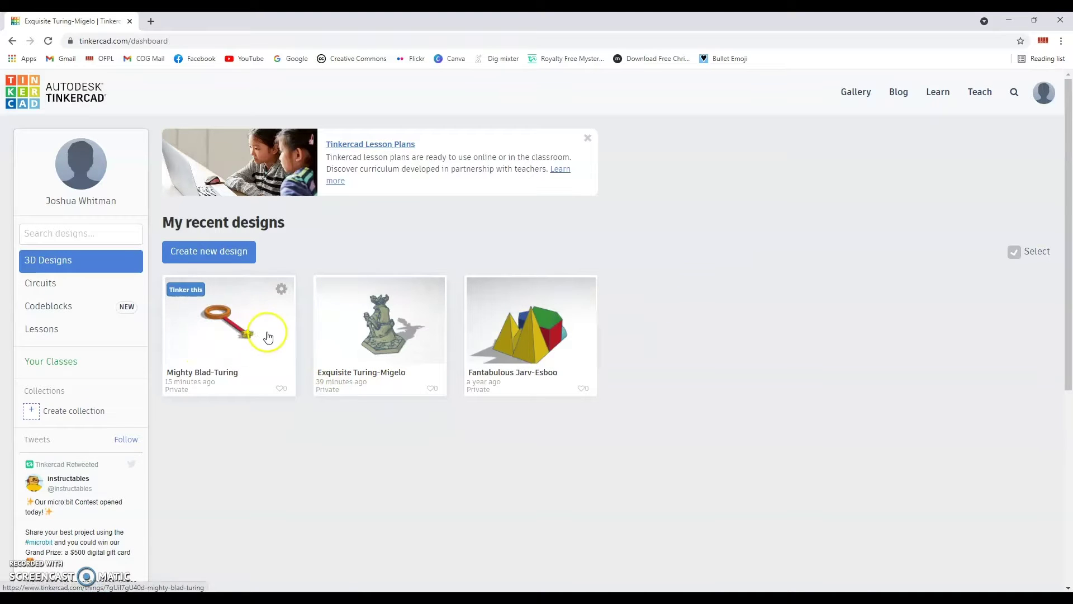
Open the Mighty Blad-Turing design in the 3D editor and look over the available shape categories
left_click(247, 341)
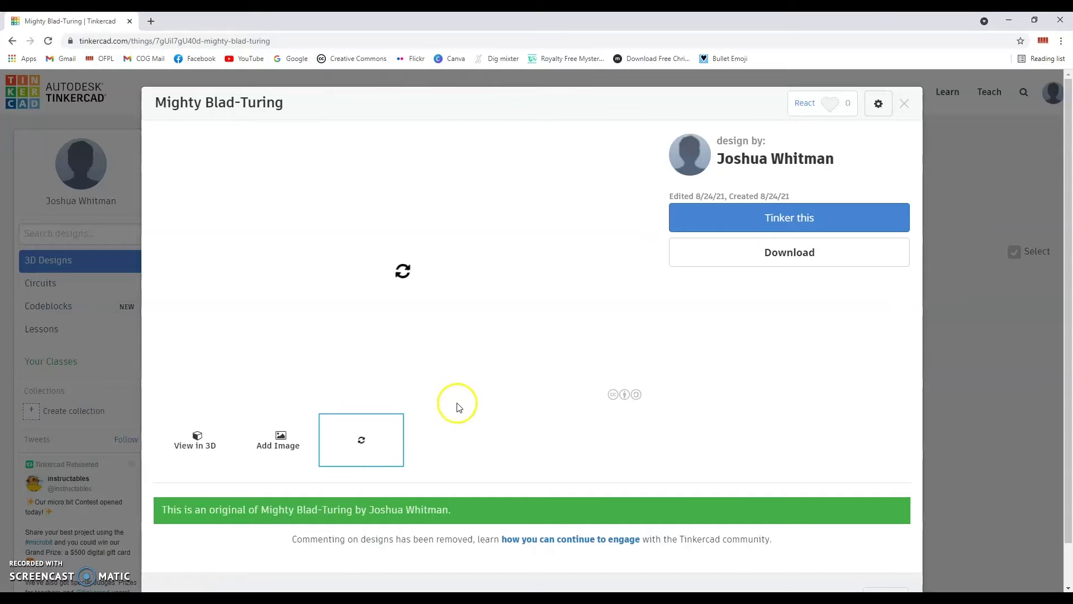
left_click(768, 223)
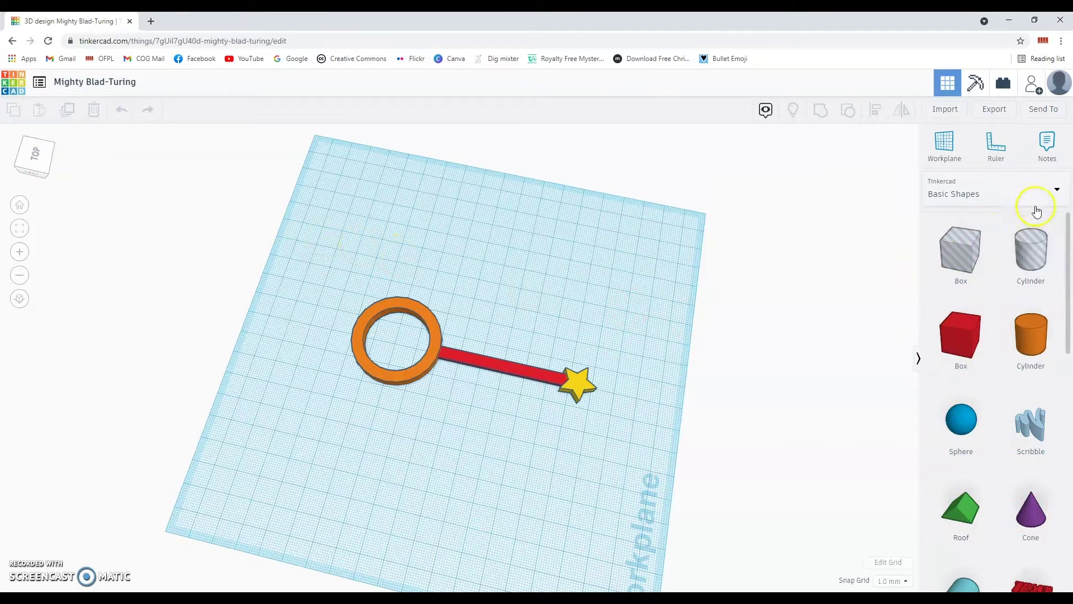
left_click(1046, 190)
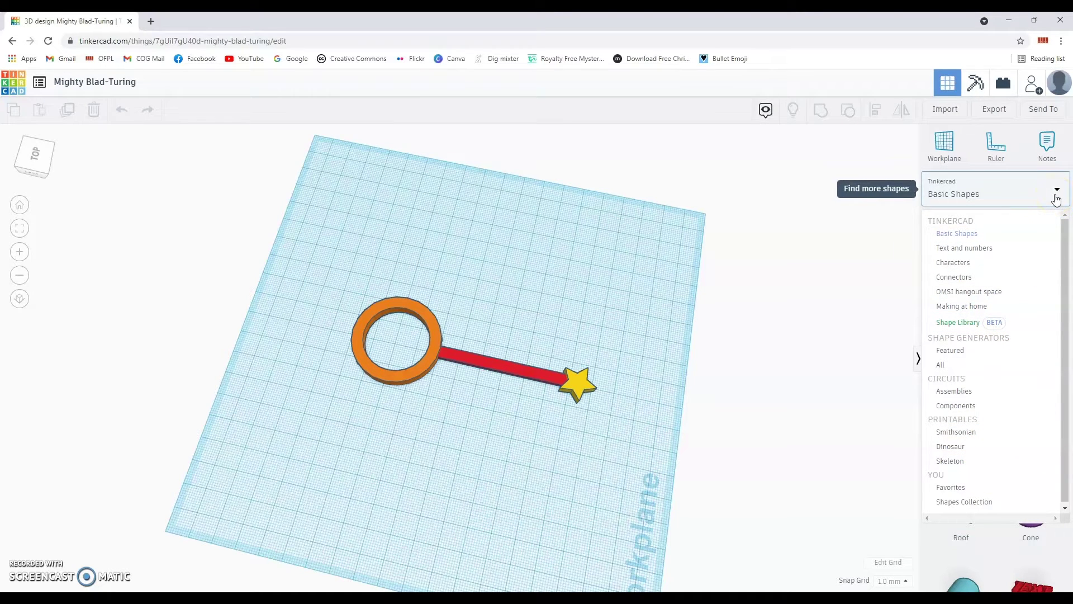
left_click(899, 395)
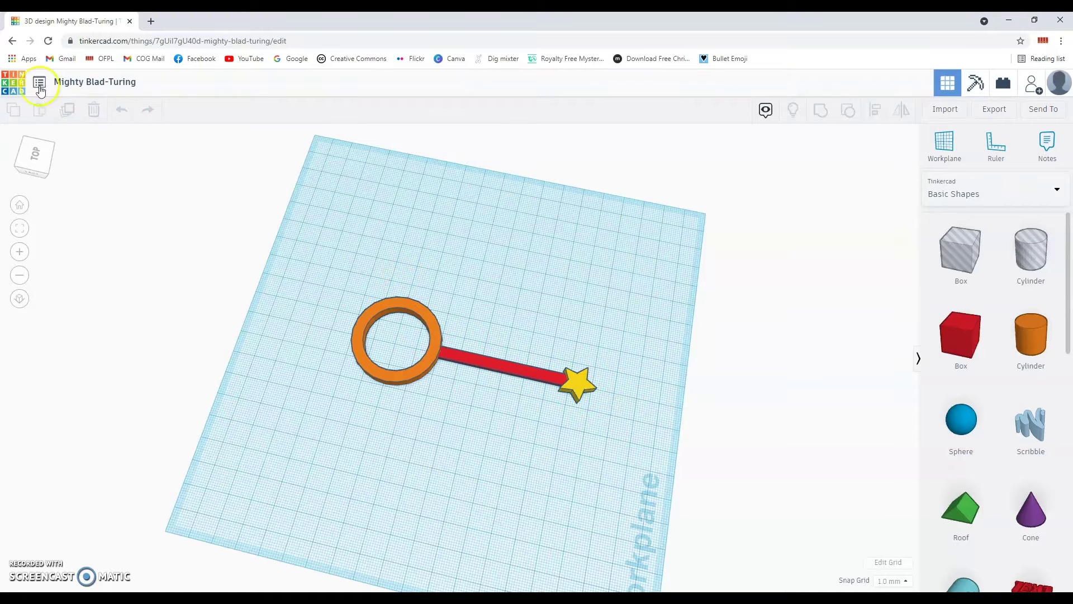
Create a new 3D design from the dashboard and place a basic Tube near the middle of the workplane
left_click(19, 88)
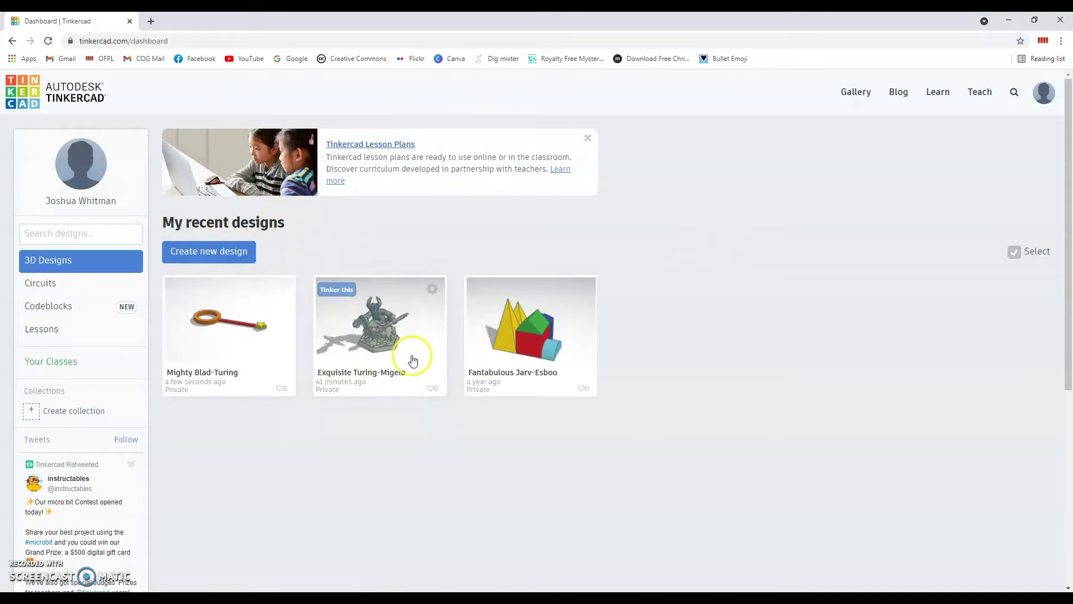
left_click(244, 253)
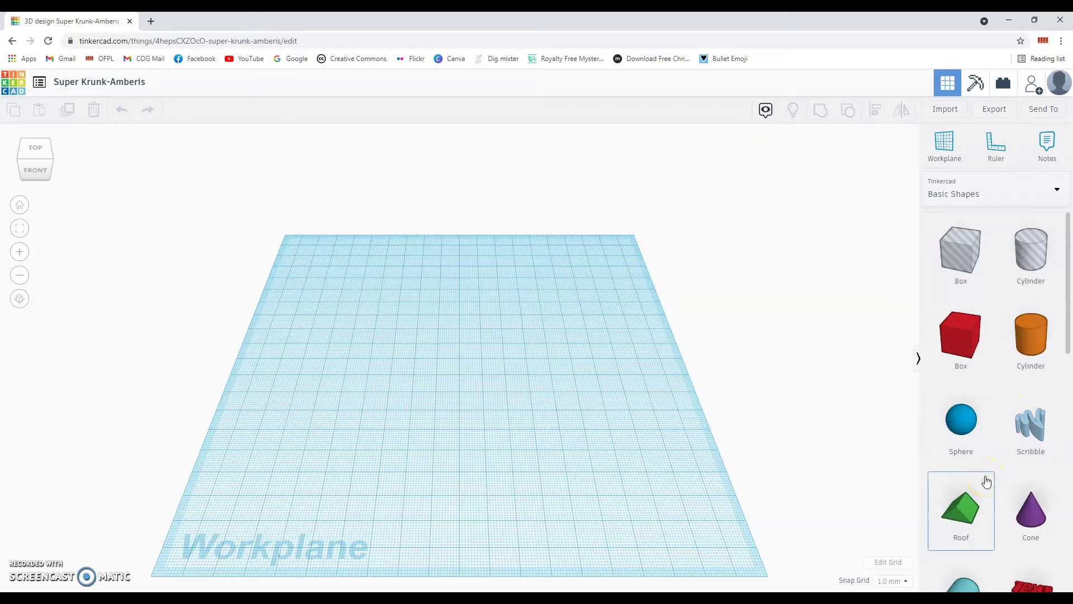
scroll(986, 482, "down", 6)
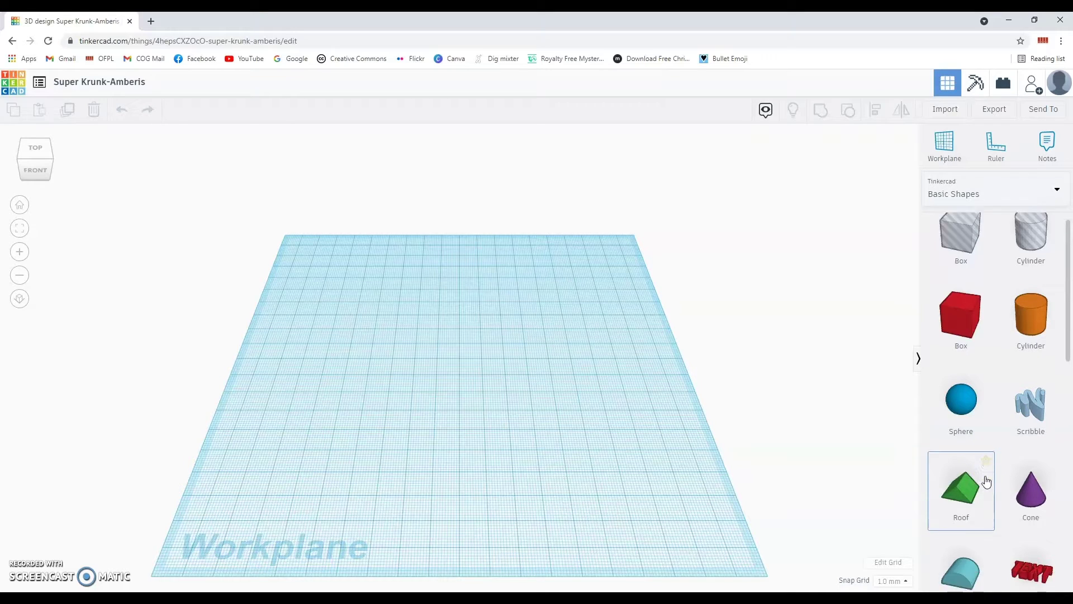
scroll(986, 482, "down", 3)
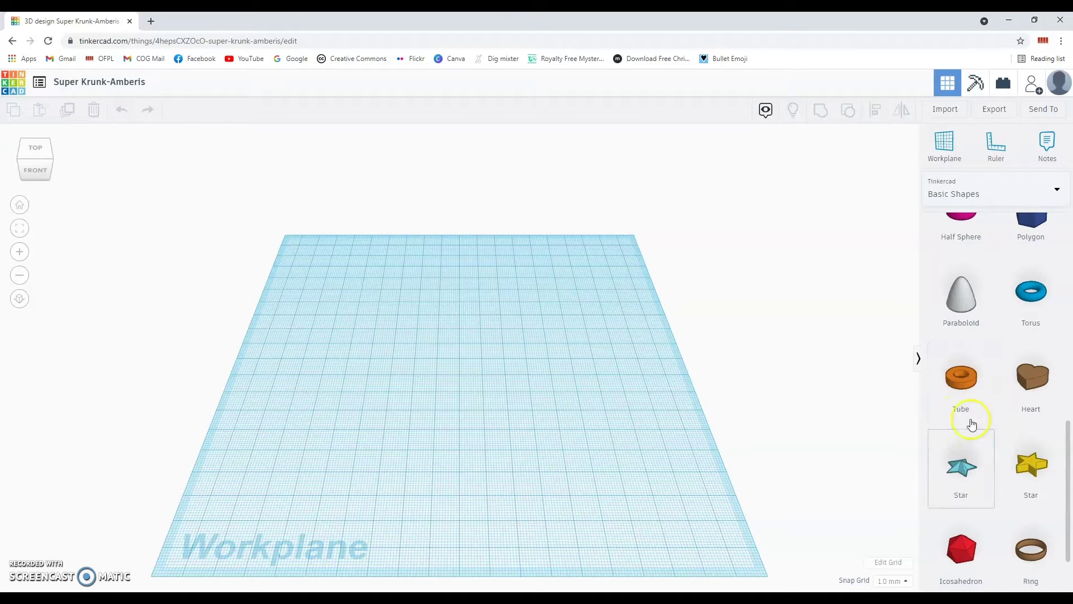
left_click_drag(950, 391, 485, 380)
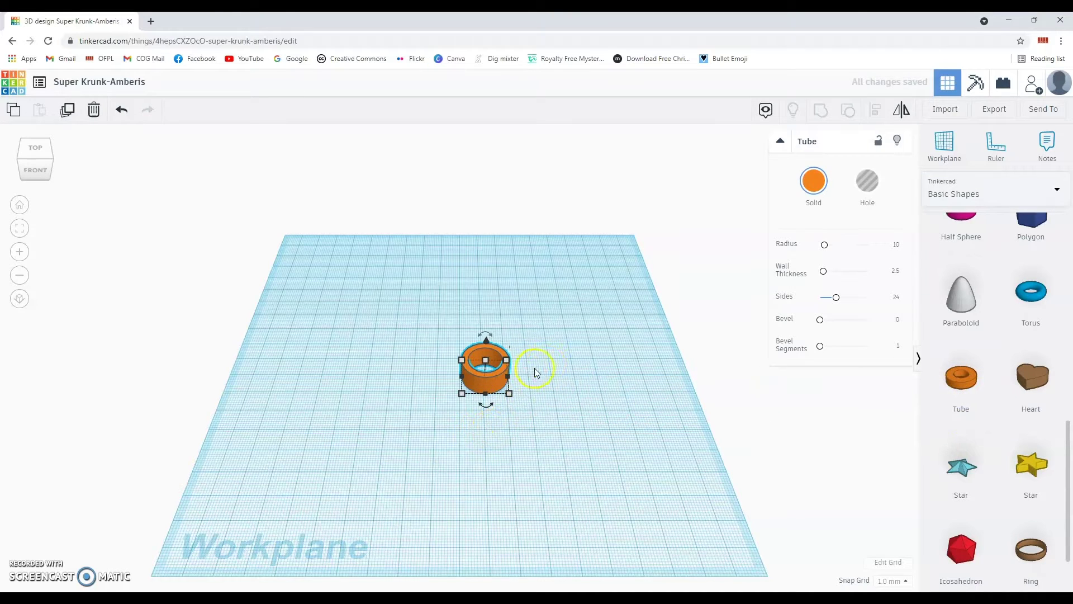
Place a second Tube beside the first one and delete it again
left_click_drag(959, 383, 559, 394)
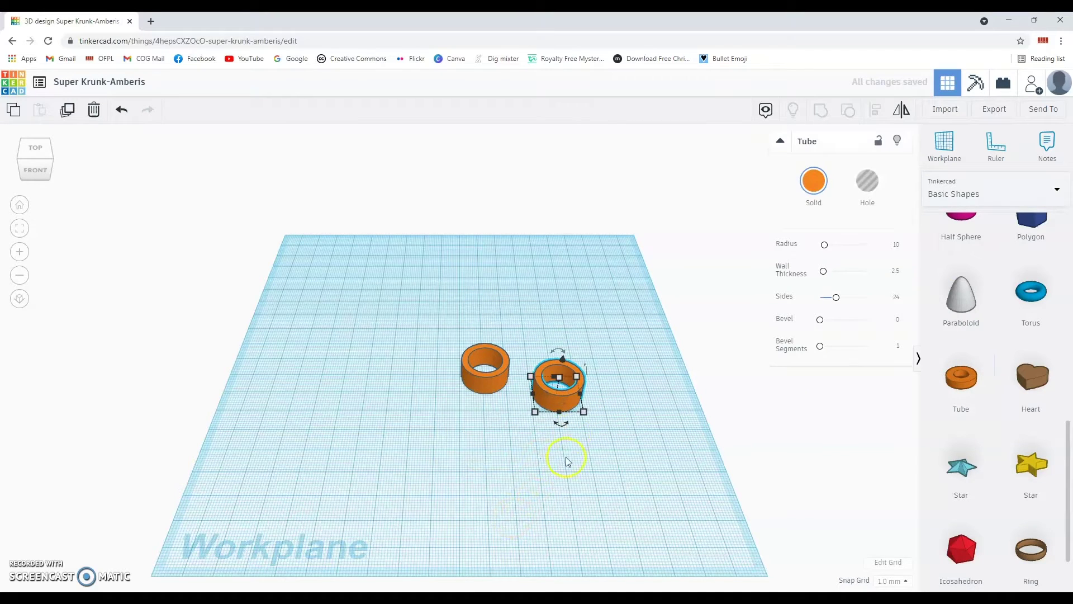
key("Delete")
Reduce the tube's height to 3 mm
left_click(495, 384)
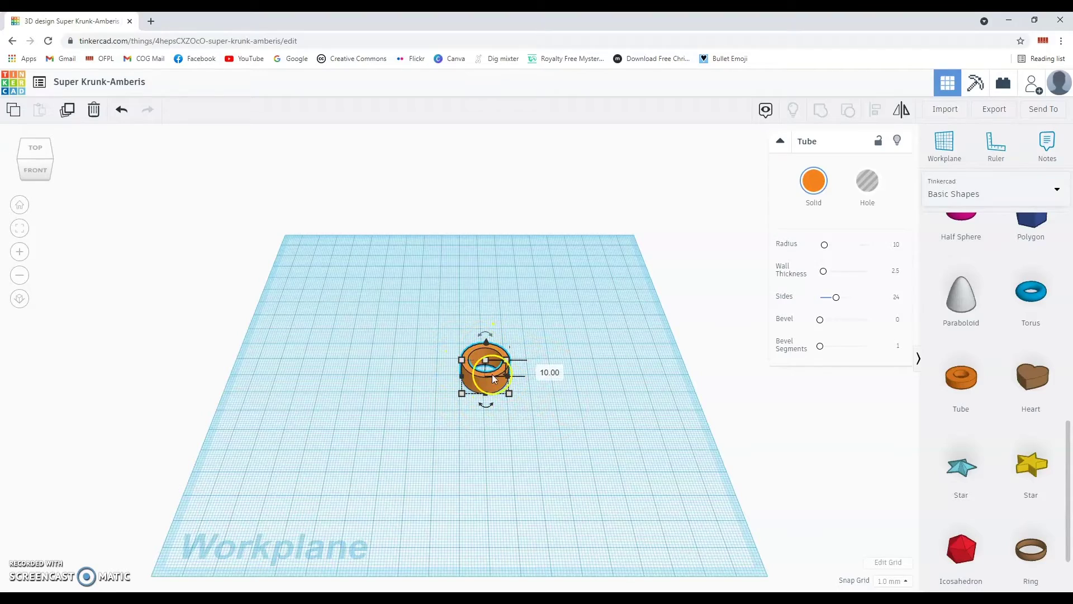
scroll(523, 381, "up", 3)
scroll(522, 381, "up", 4)
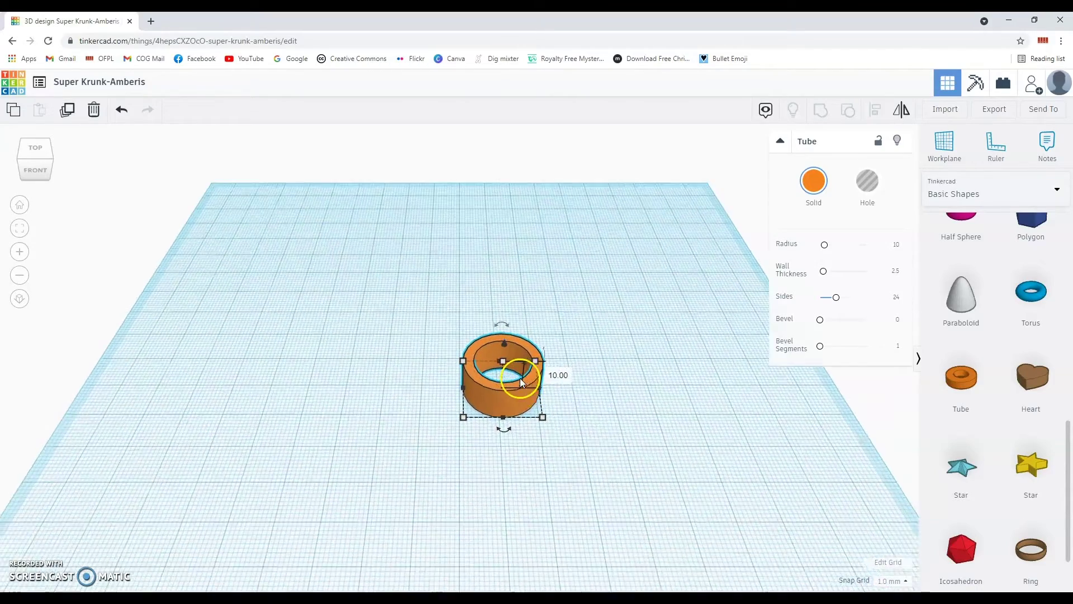
left_click(609, 435)
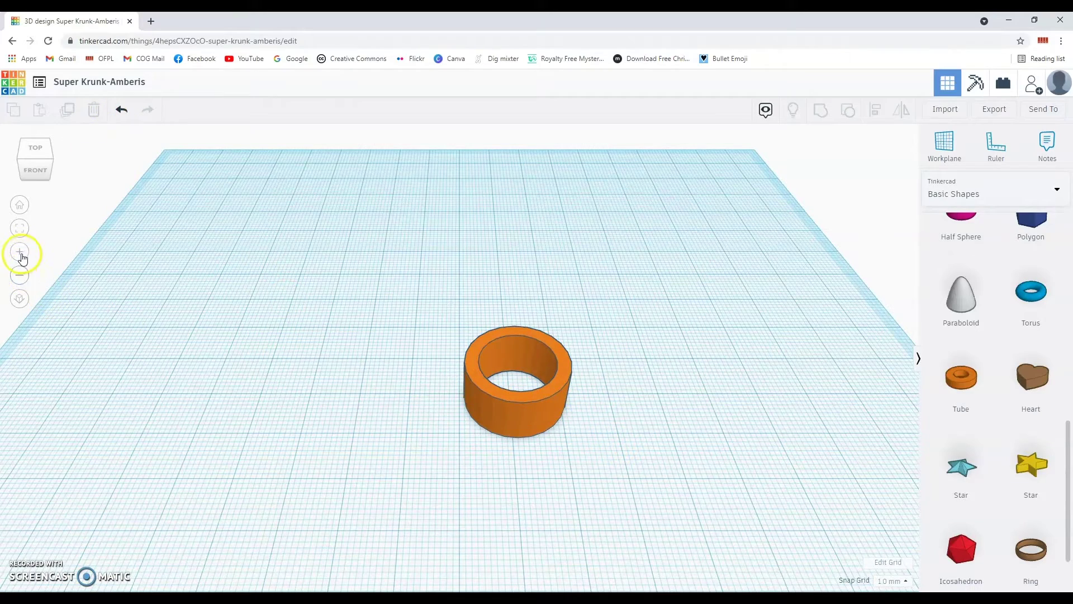
scroll(454, 390, "down", 2)
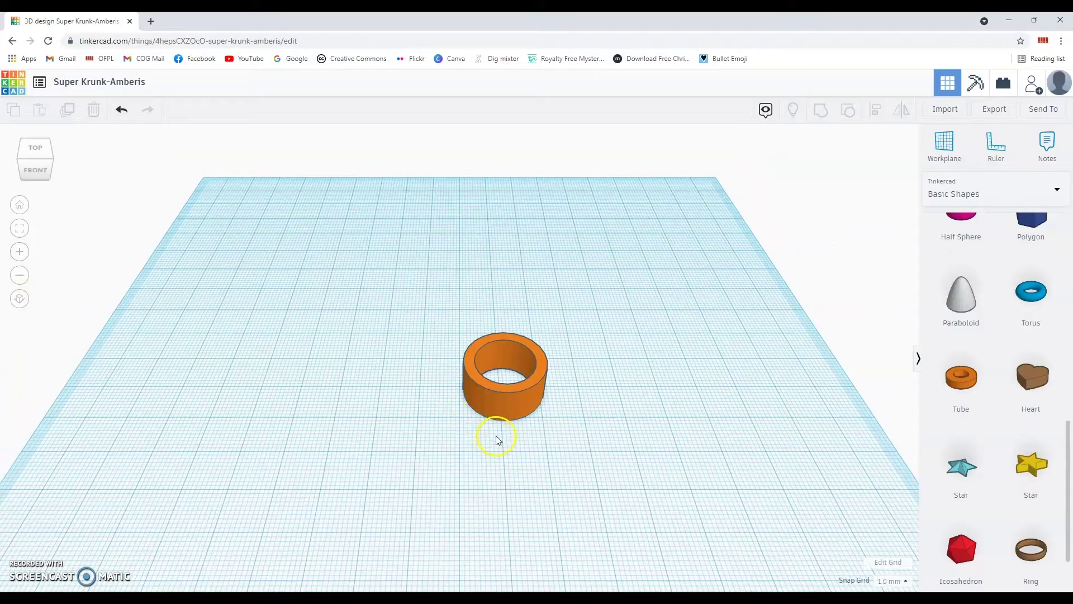
scroll(526, 426, "up", 2)
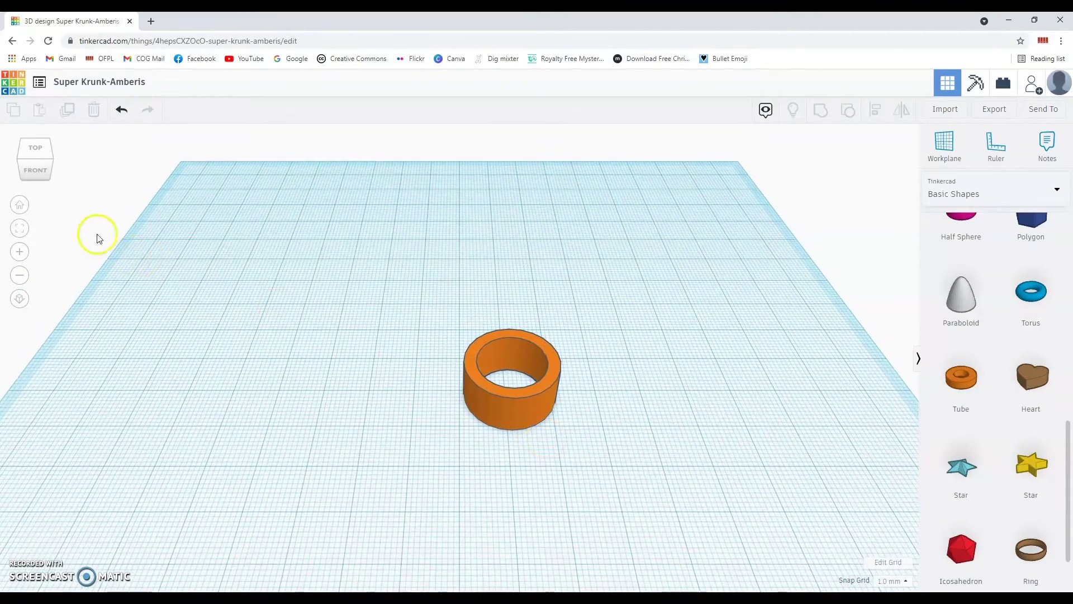
left_click(539, 403)
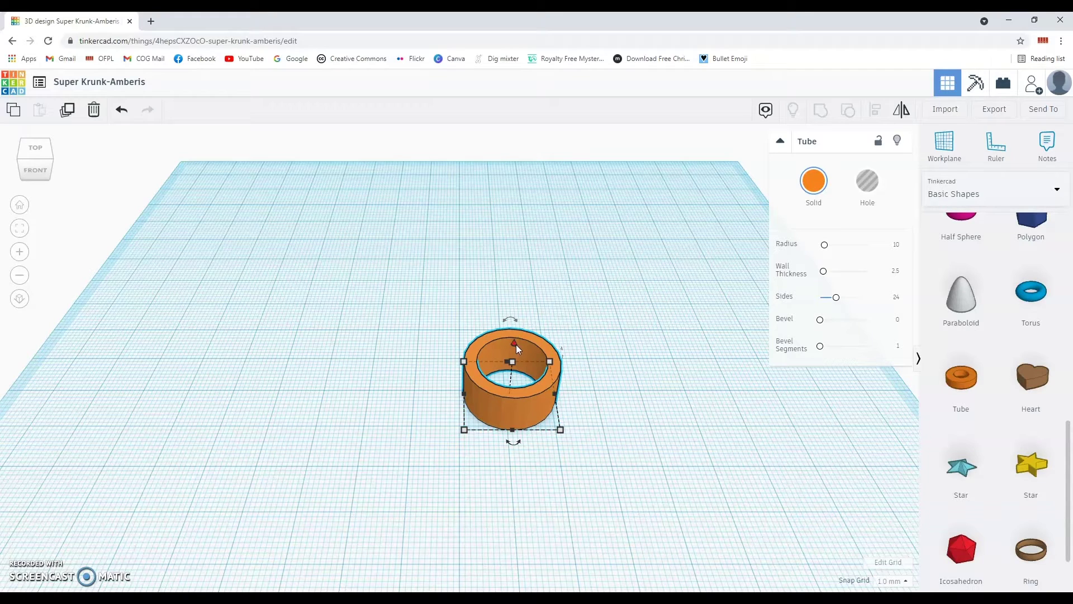
left_click_drag(515, 344, 516, 384)
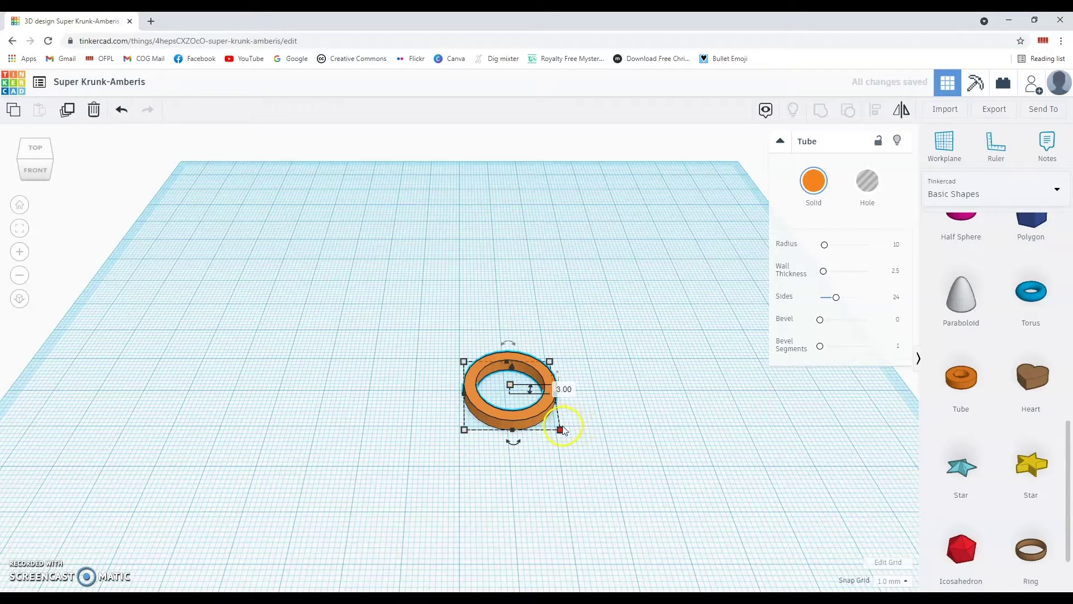
Set the tube's width and length to 35 mm each and shift it back toward the centre of the workplane
left_click_drag(561, 430, 565, 430)
left_click(516, 475)
type("35")
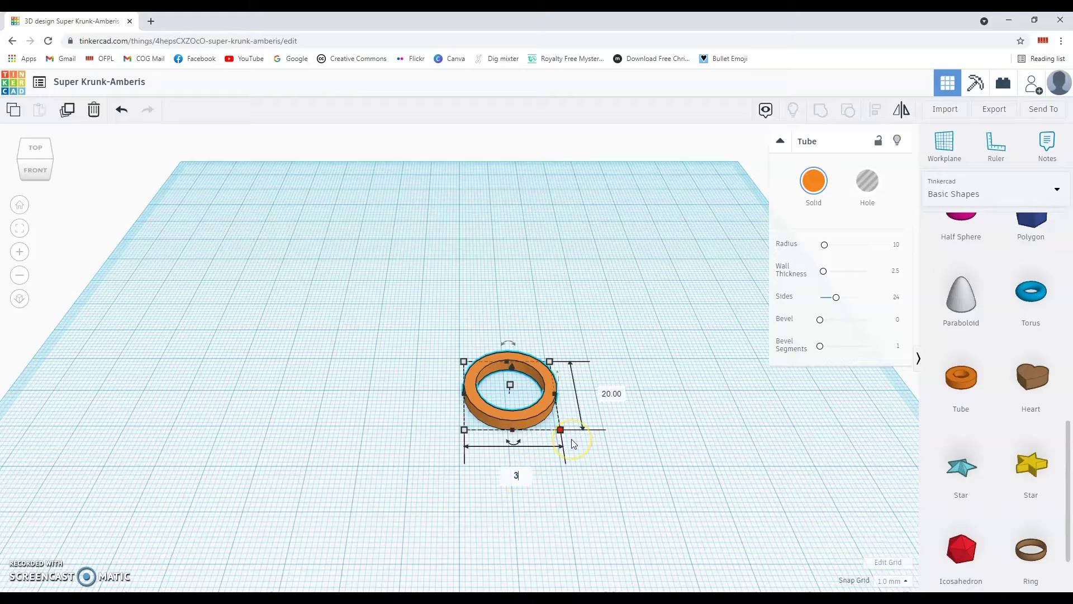
left_click(611, 393)
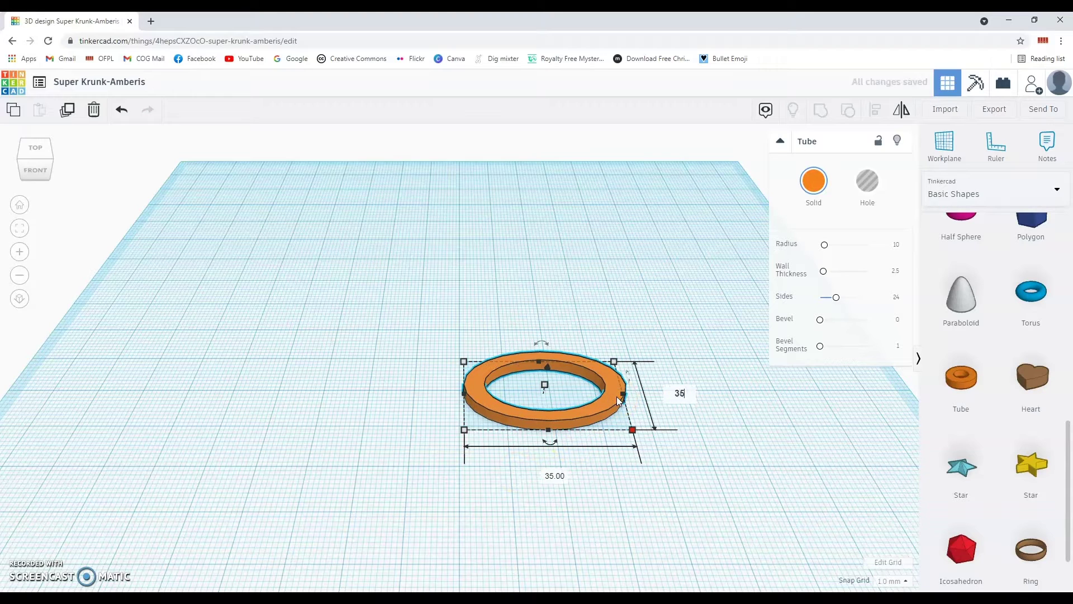
key("Return")
left_click_drag(615, 447, 546, 392)
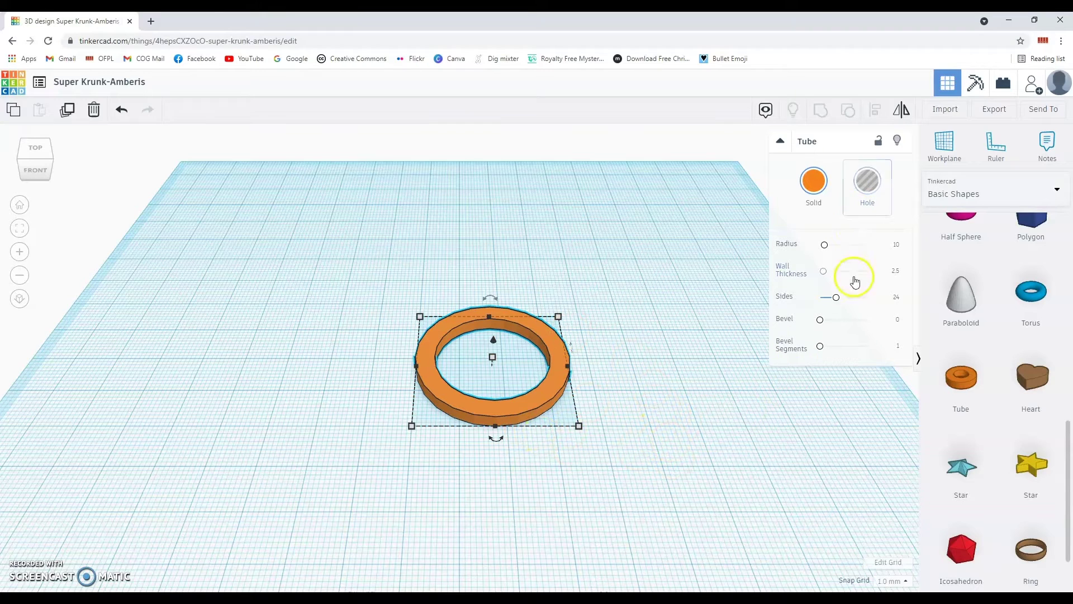
Set the tube's wall thickness to 1
left_click(895, 274)
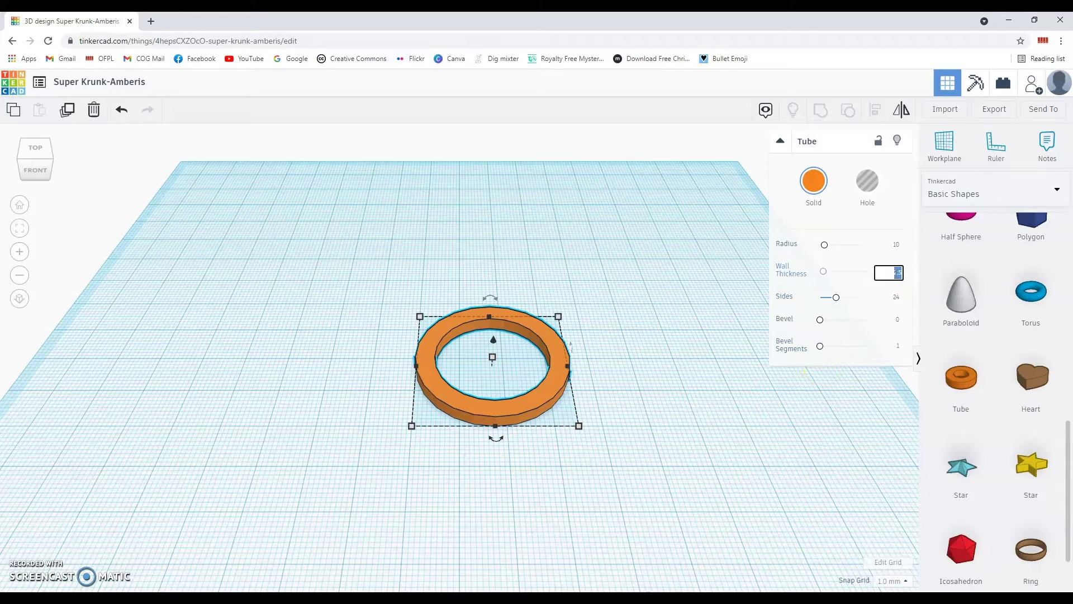
key("Return")
left_click(898, 273)
left_click_drag(900, 280, 827, 275)
left_click(895, 272)
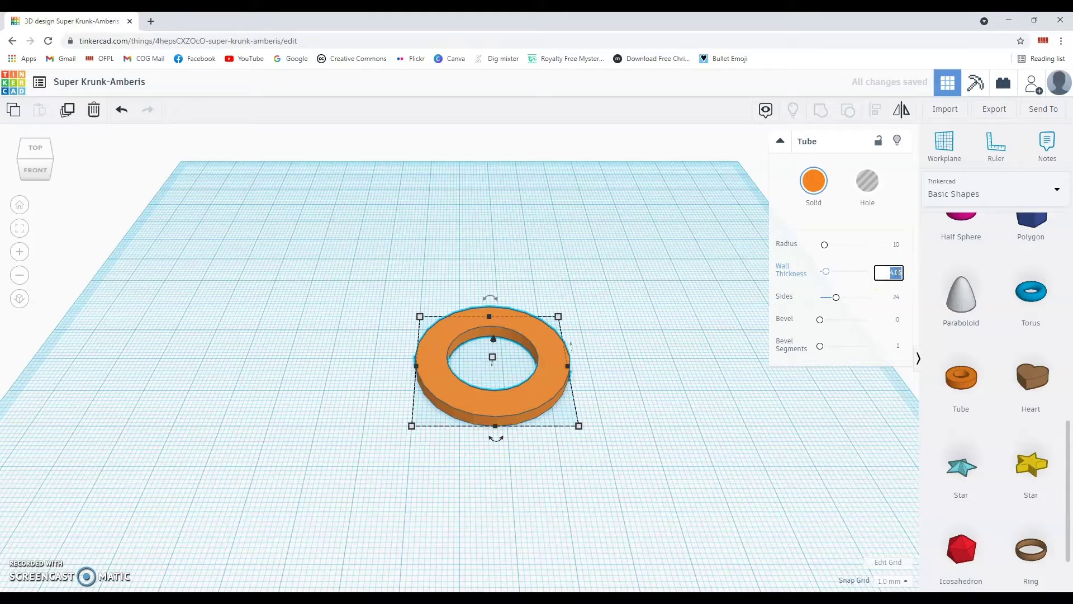
left_click(896, 272)
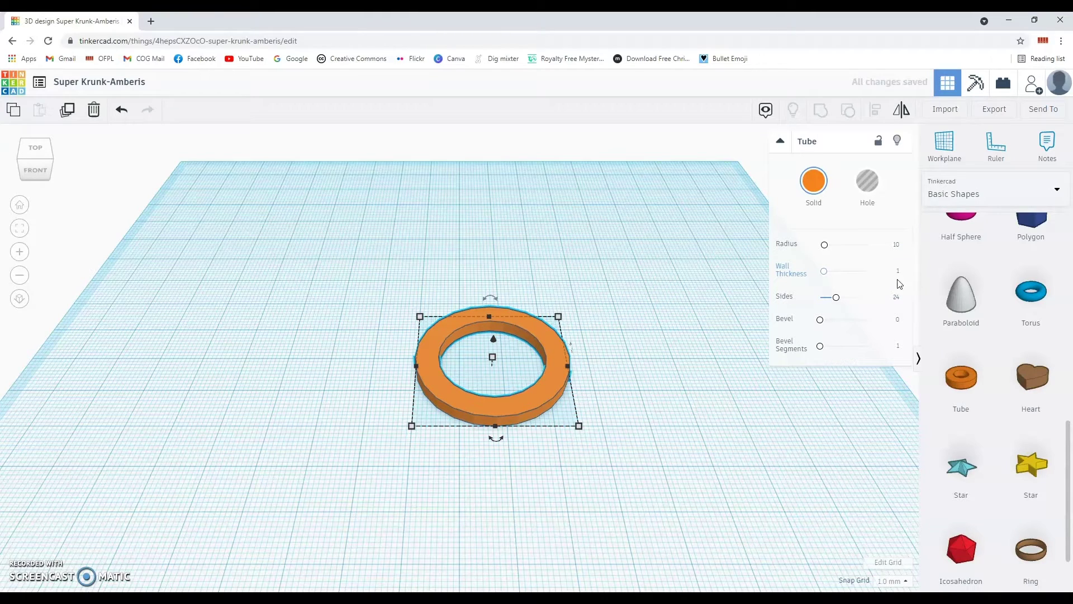
left_click(900, 284)
Set the tube's number of sides to 50 for a smoother ring and deselect it
left_click(896, 297)
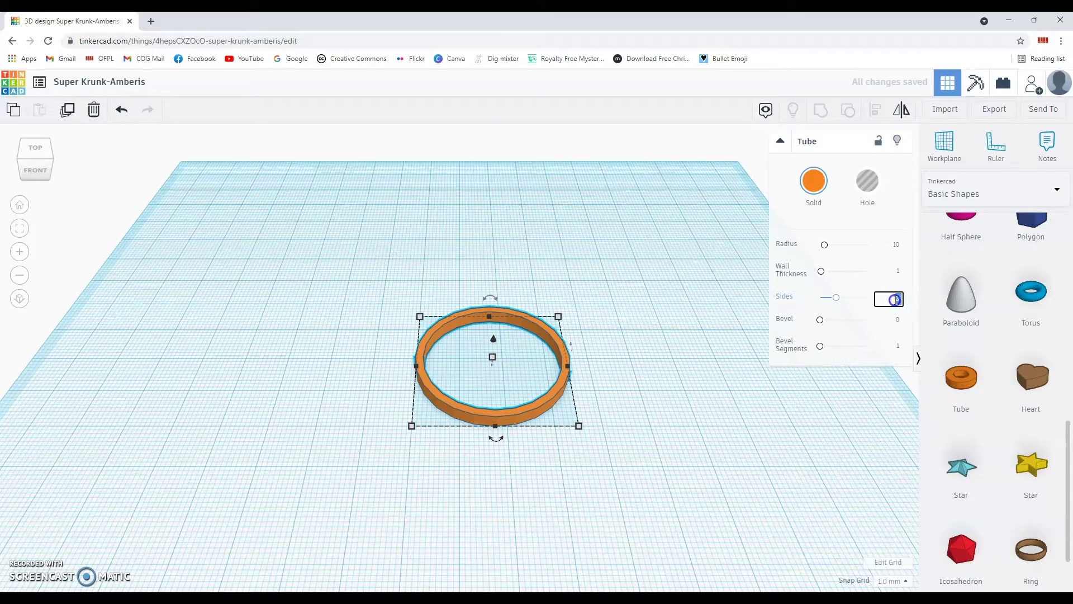
left_click(884, 339)
mouse_move(870, 301)
left_mouse_down()
mouse_move(819, 297)
mouse_move(869, 303)
mouse_move(858, 299)
left_mouse_up()
left_click(895, 299)
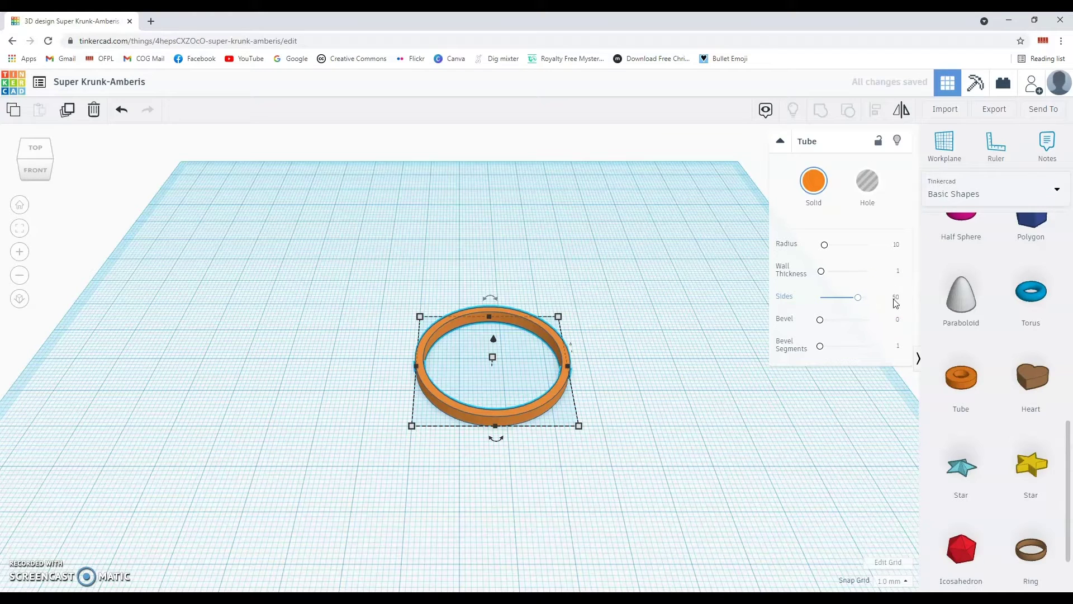
left_click(879, 417)
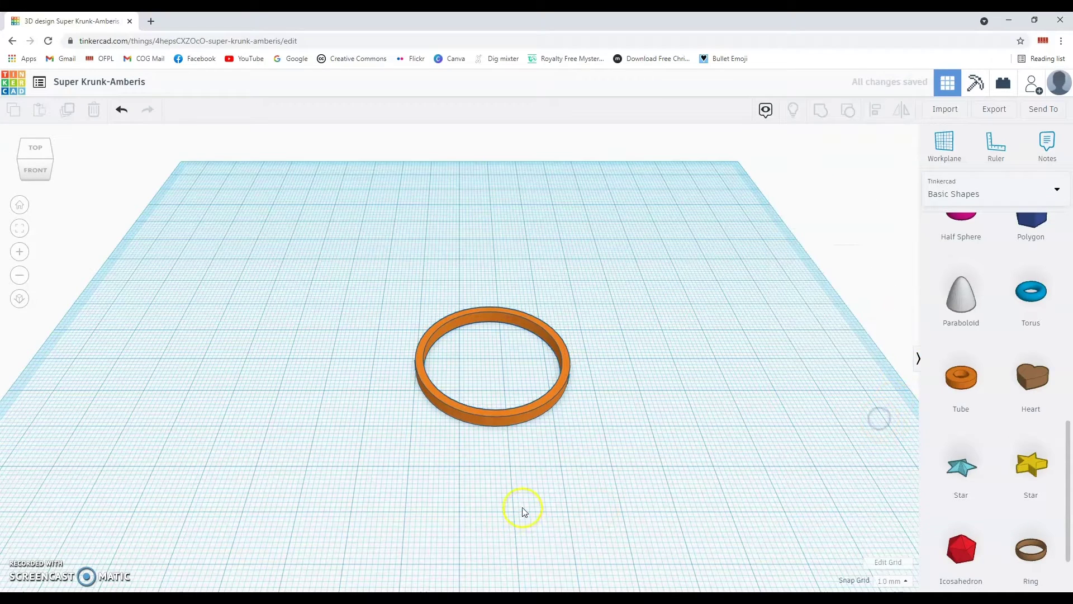
Move the ring 10 mm back on the workplane and place a pasted copy of it directly in front
left_click_drag(528, 413, 526, 379)
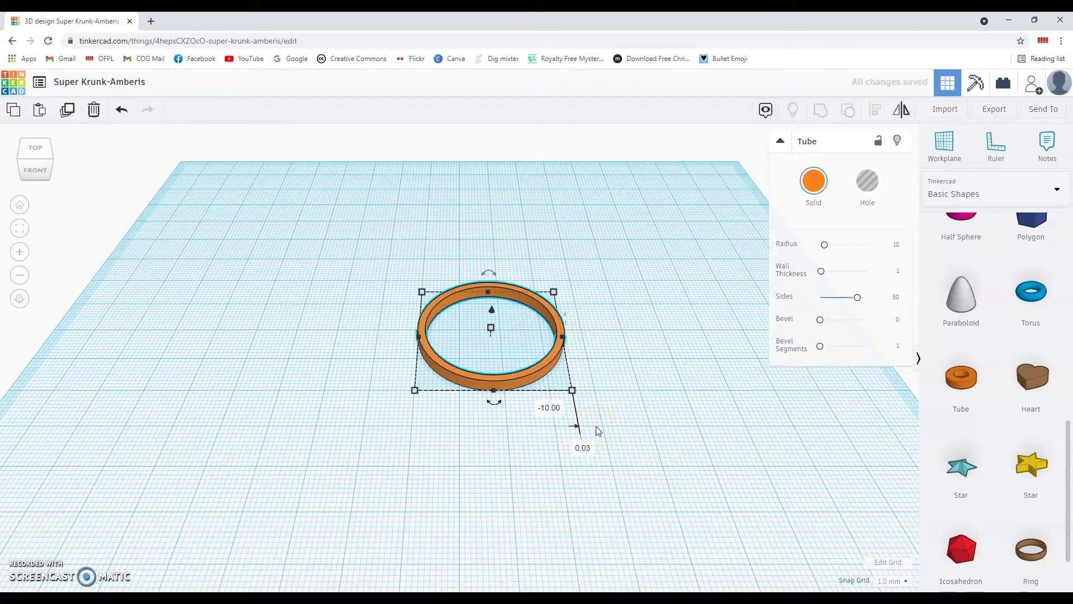
left_click(619, 471)
key("ctrl+v")
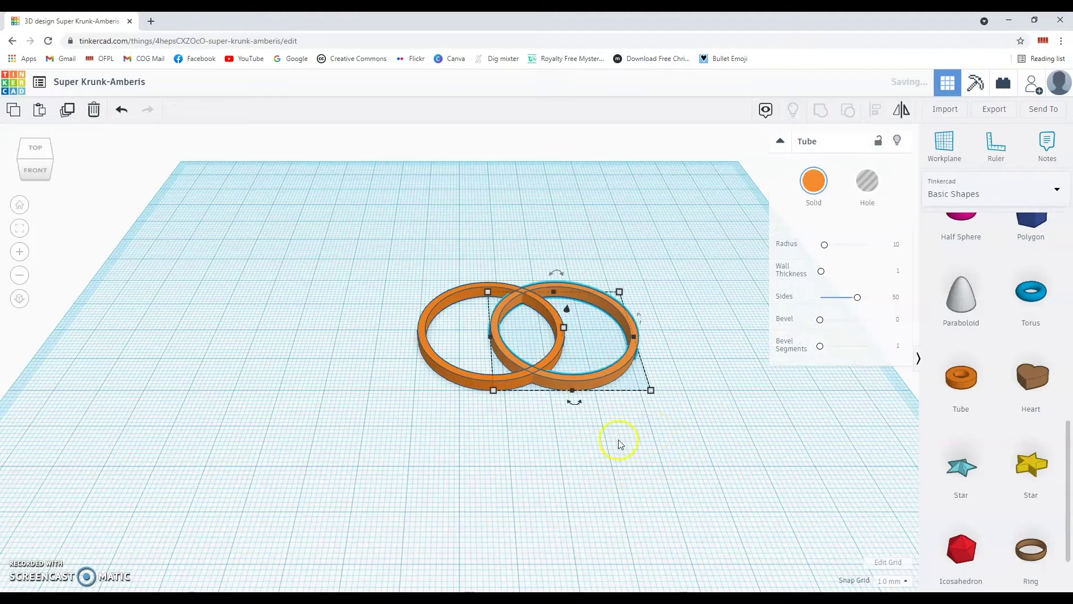
left_click_drag(594, 376, 532, 543)
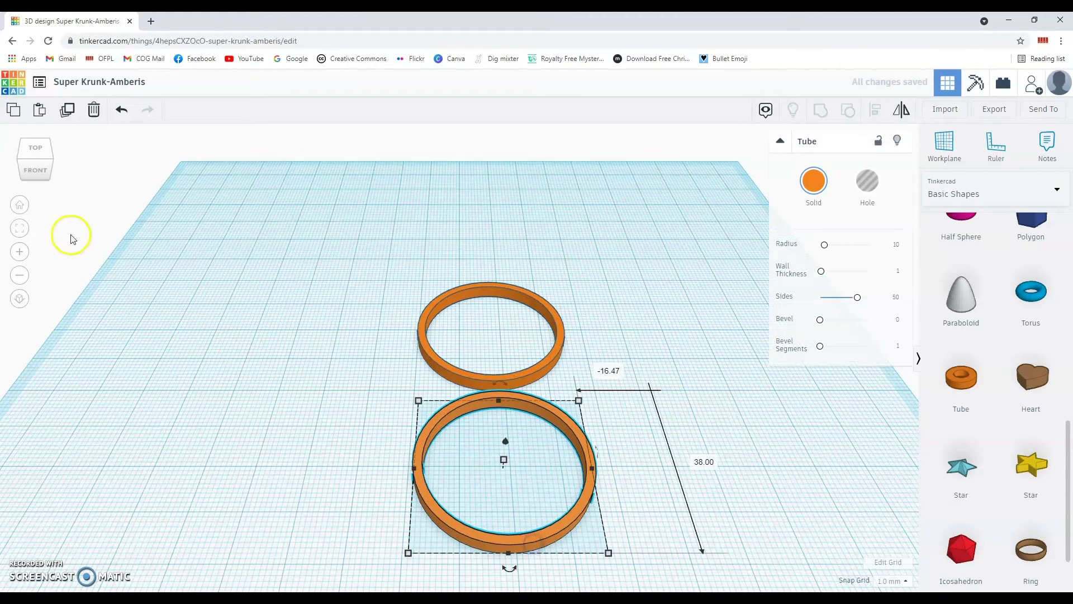
Copy the front ring and place the duplicate to the right, against the other two rings
left_click(45, 168)
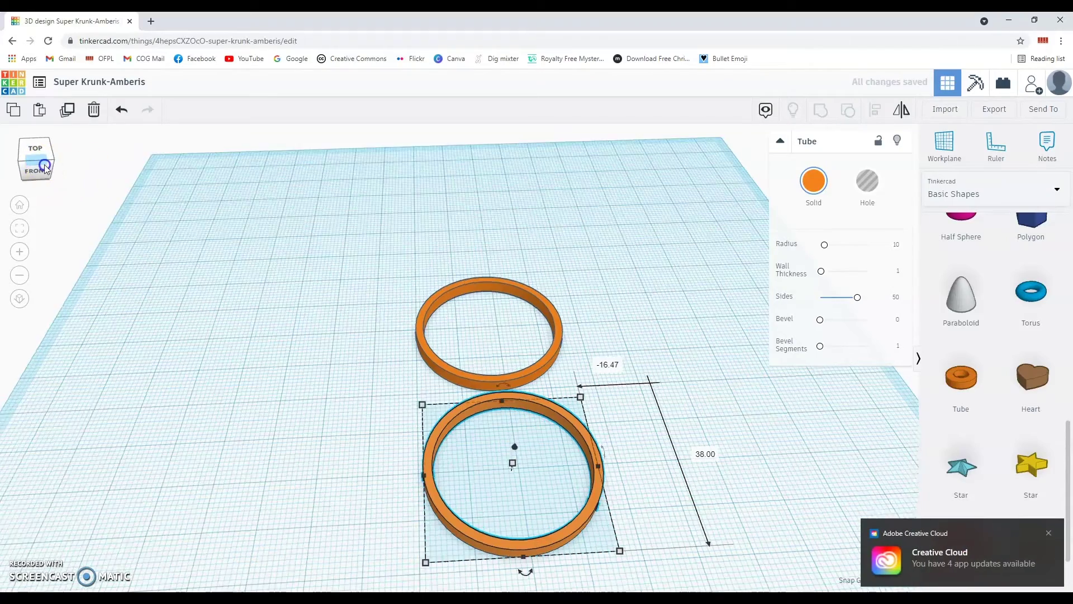
left_click(1049, 532)
mouse_move(545, 505)
left_mouse_down()
mouse_move(531, 492)
mouse_move(553, 501)
mouse_move(549, 490)
left_mouse_up()
left_click(14, 110)
left_click(39, 110)
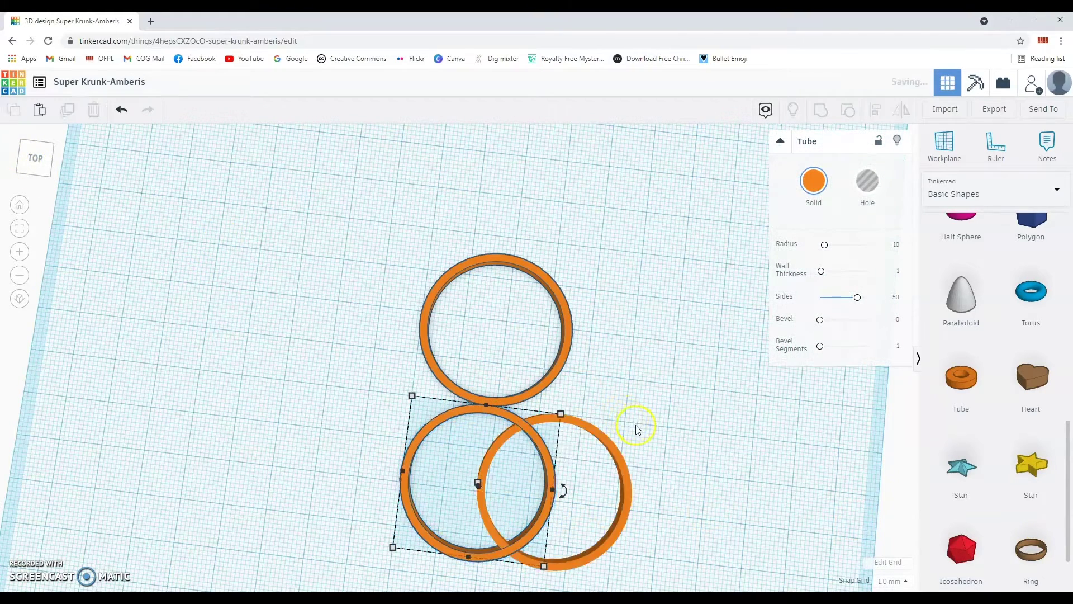
left_click_drag(624, 499, 689, 437)
Move the rear ring 5 mm farther back and shift the right ring well away from the other two
left_click(503, 330)
left_click(547, 293)
left_click_drag(561, 296, 563, 278)
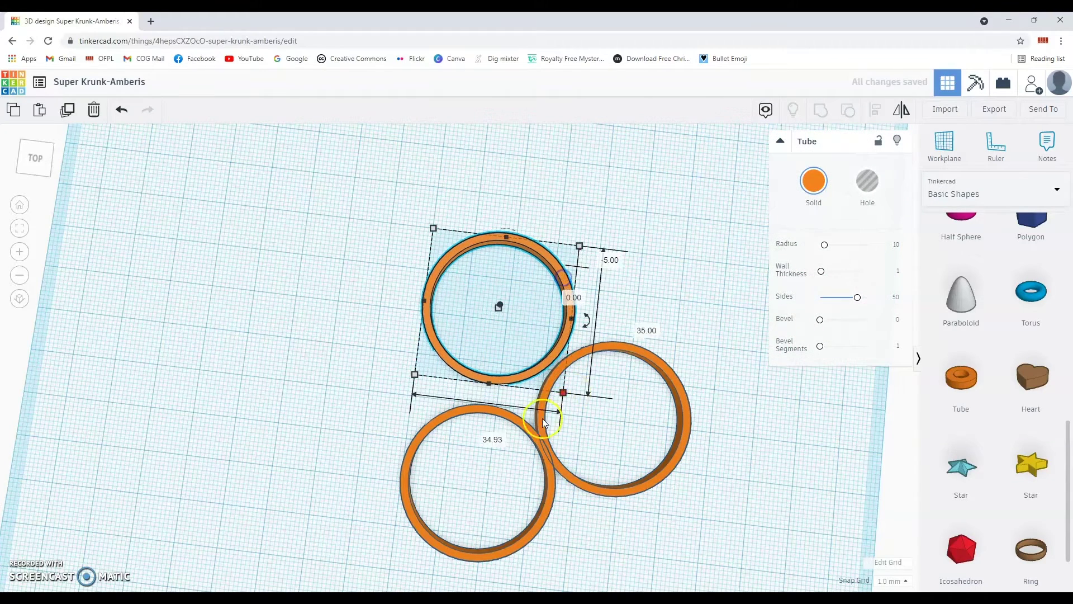
left_click_drag(662, 455, 776, 467)
left_click_drag(683, 438, 796, 488)
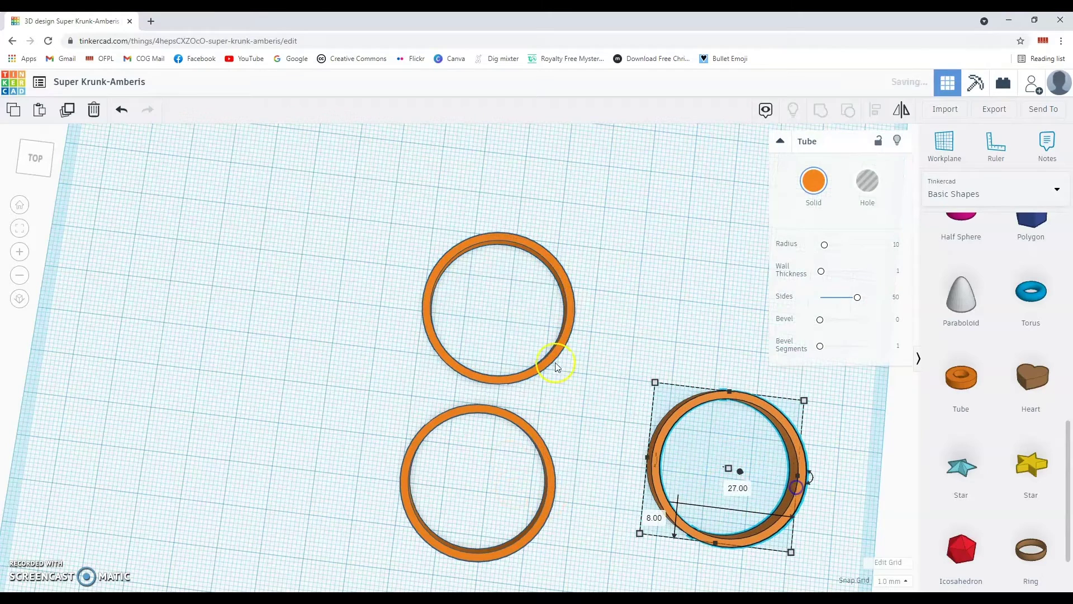
Scale the rear ring down to about 30 mm in width and length
left_click(545, 353)
left_click(548, 362)
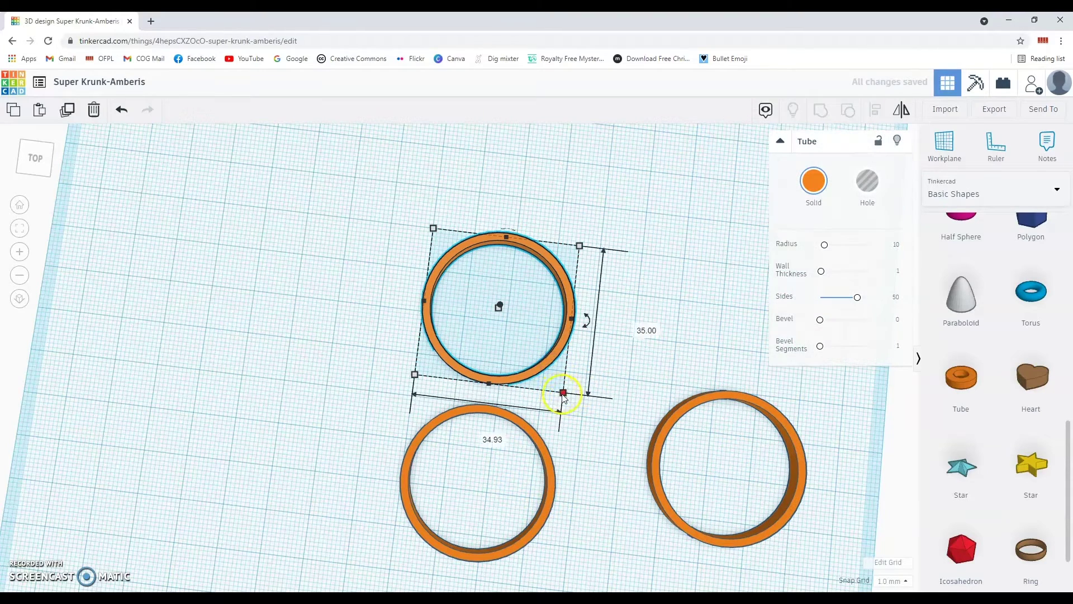
left_click_drag(563, 392, 544, 369)
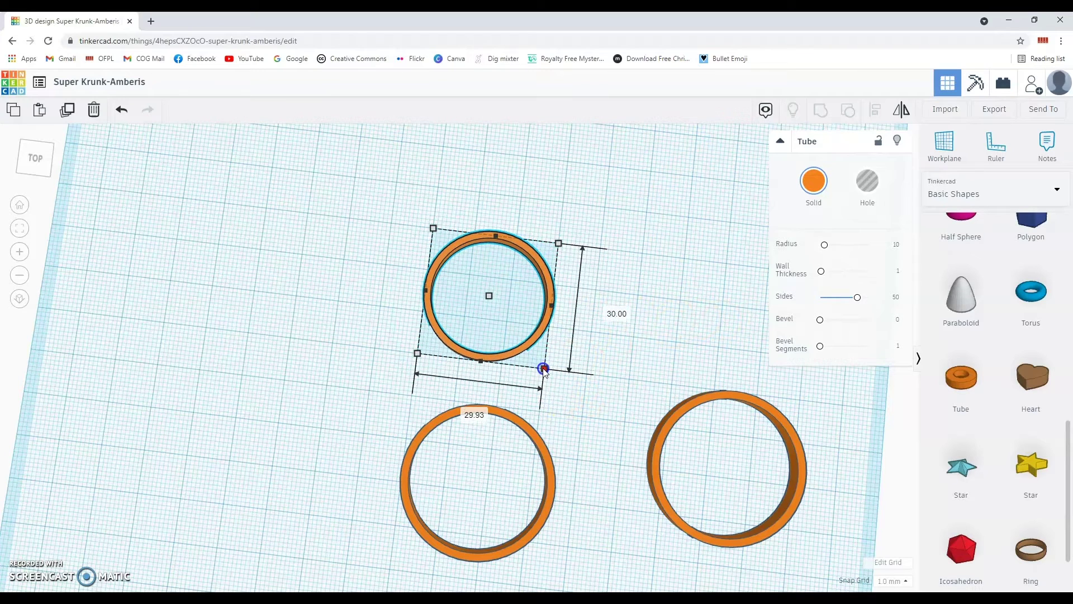
left_click(598, 434)
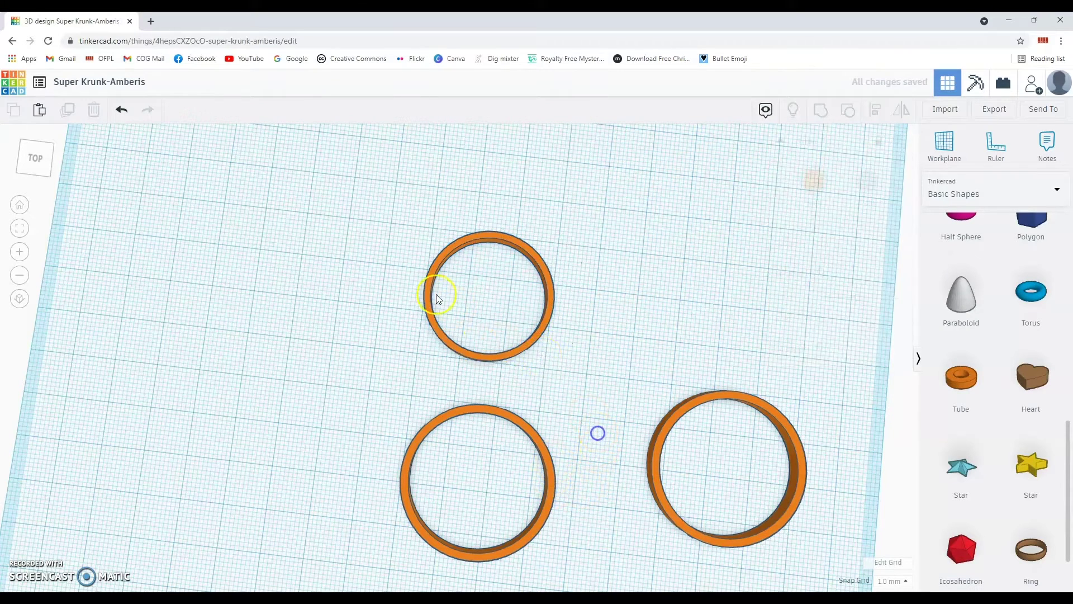
Delete the two larger rings, leaving only the 30 mm ring on the workplane
left_click(517, 349)
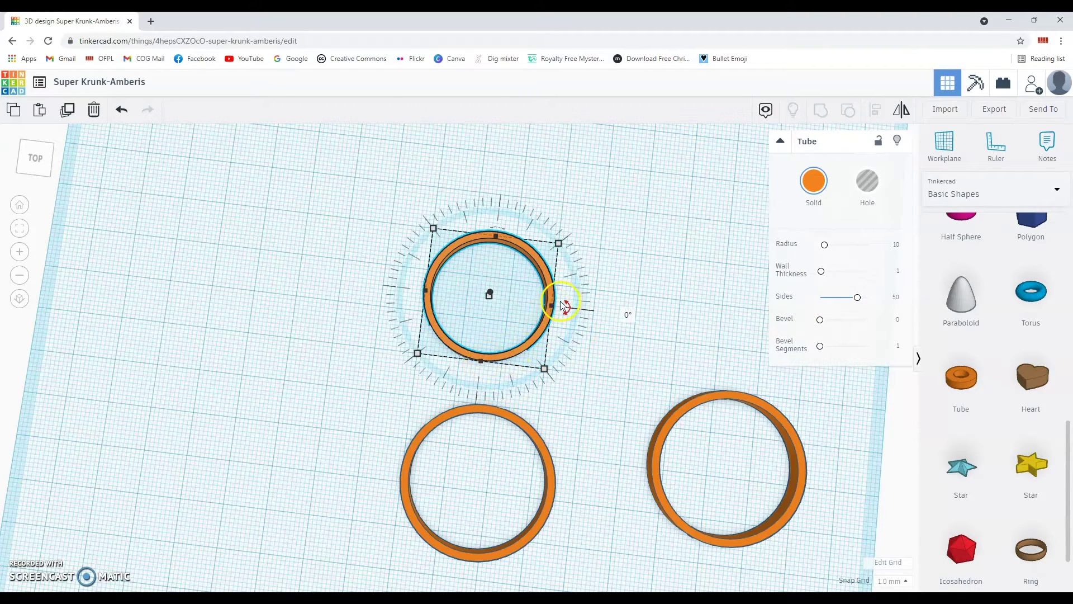
left_click(538, 315)
left_click(540, 334)
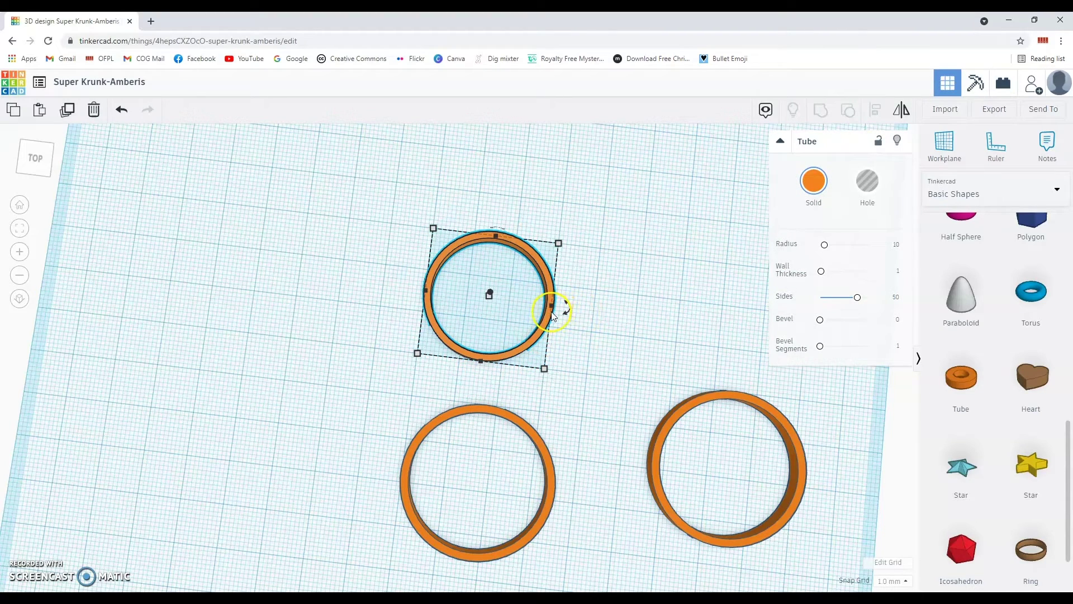
left_click_drag(437, 504, 437, 501)
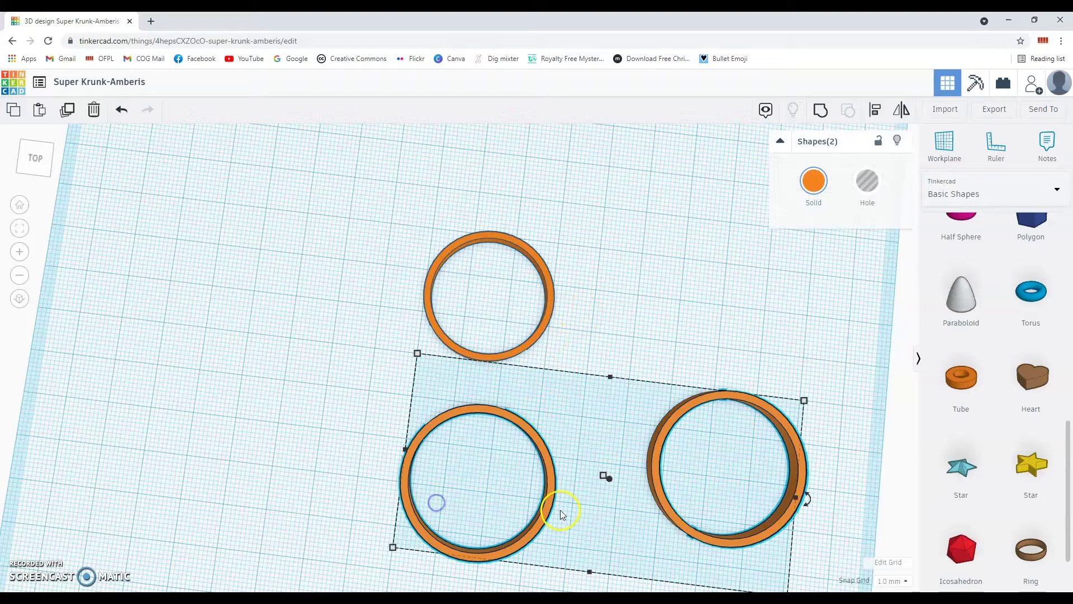
key("Delete")
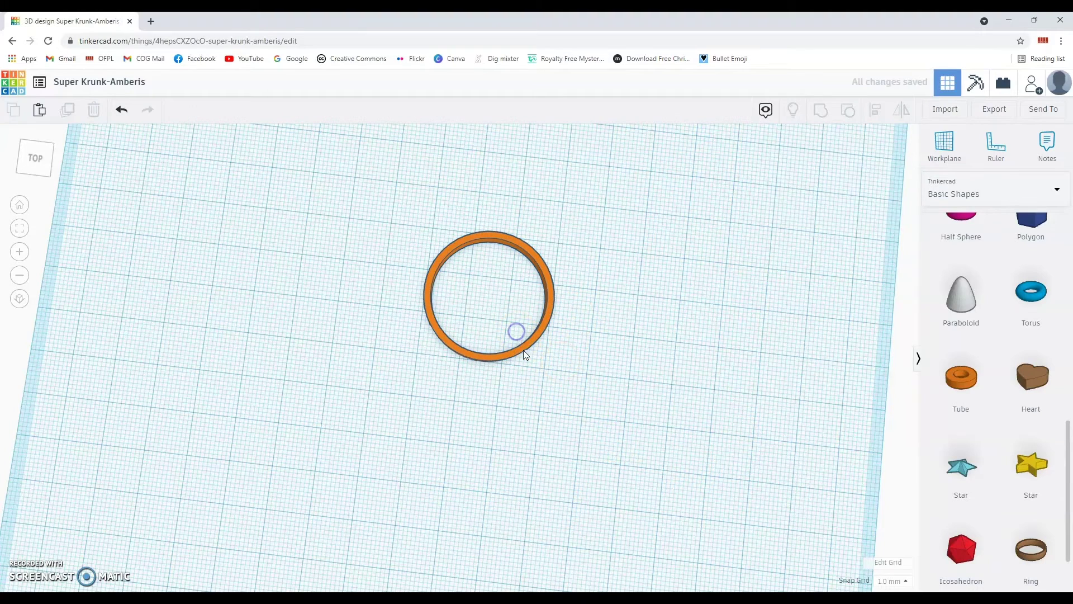
Duplicate the 30 mm ring and place the copy 30 mm in front so the two touch
left_click(523, 347)
key("ctrl+c")
key("ctrl+v")
left_click_drag(548, 363, 468, 488)
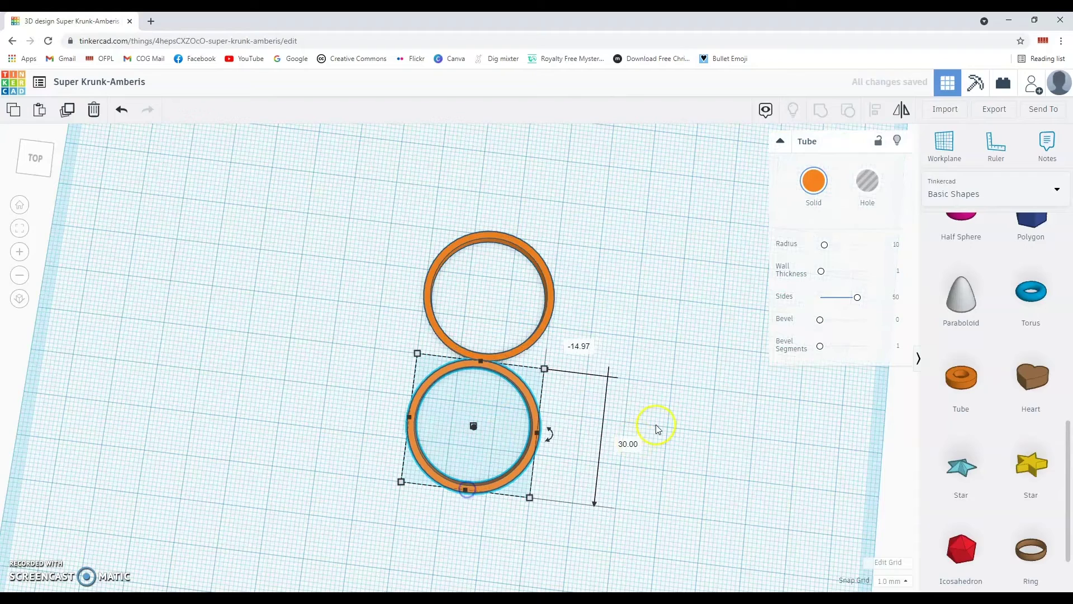
Paste two more rings and nest one on the right and one on the left between the first two
key("ctrl+v")
left_click_drag(597, 452, 646, 401)
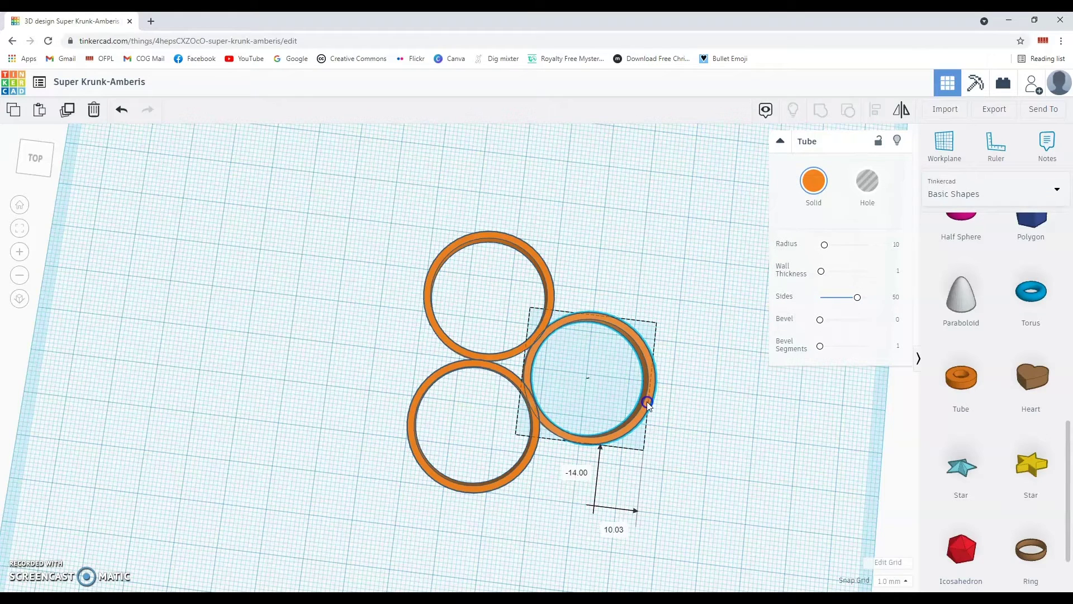
key("ctrl+v")
left_click_drag(706, 403, 432, 366)
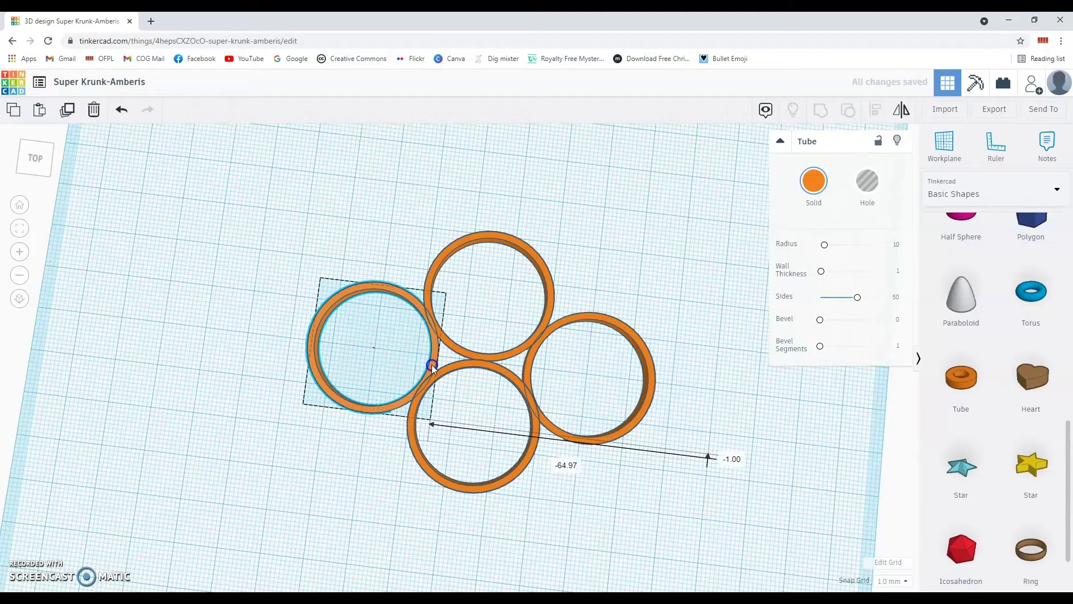
left_click_drag(434, 367, 432, 369)
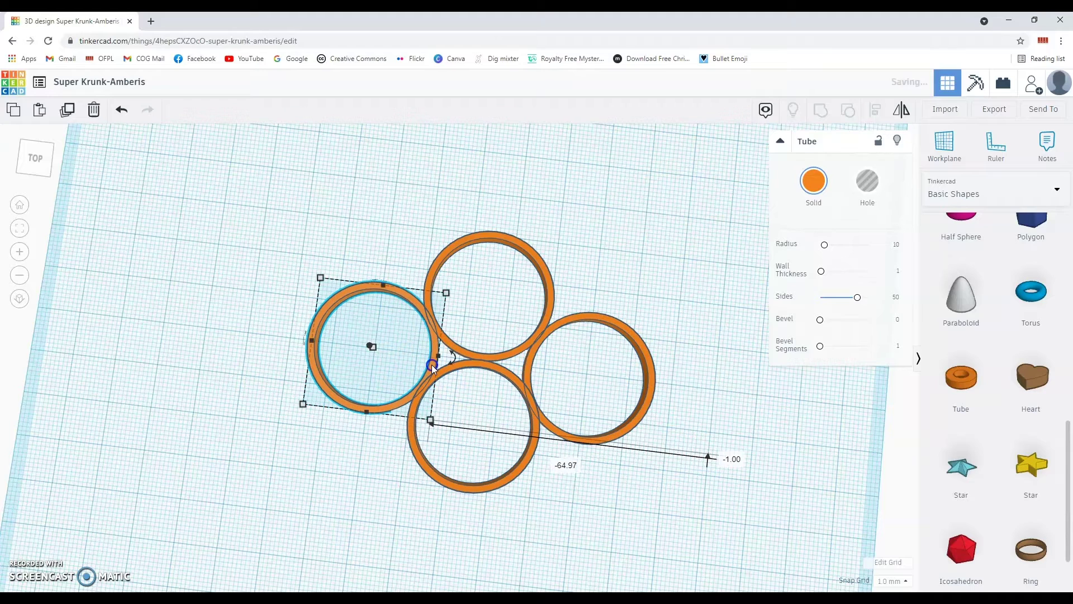
Nudge the right ring back by 1 mm so it sits tightly against the neighbouring rings
left_click(649, 395)
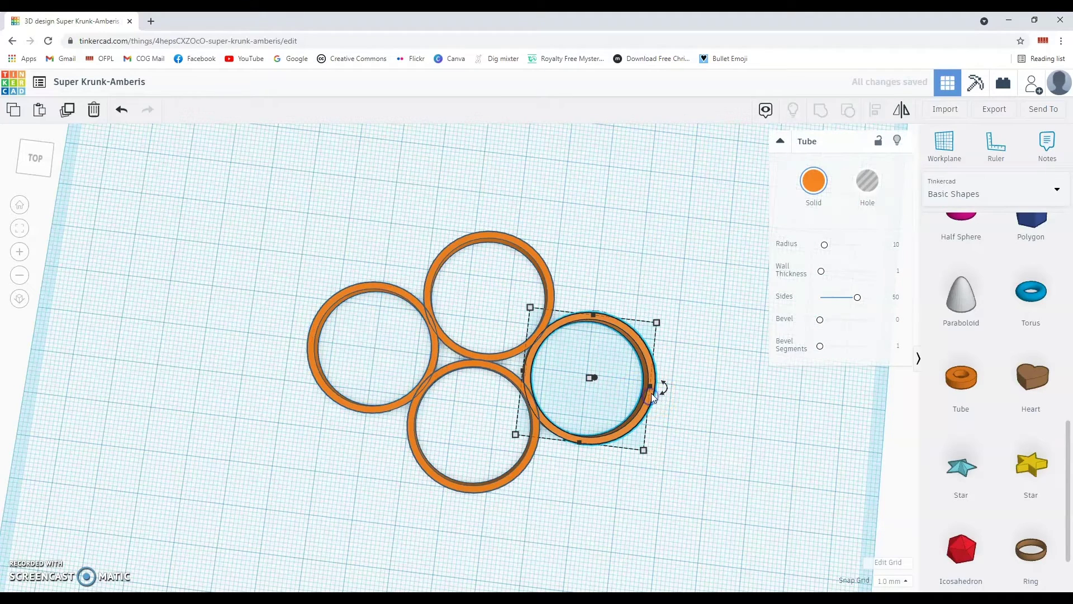
left_click_drag(647, 397, 647, 393)
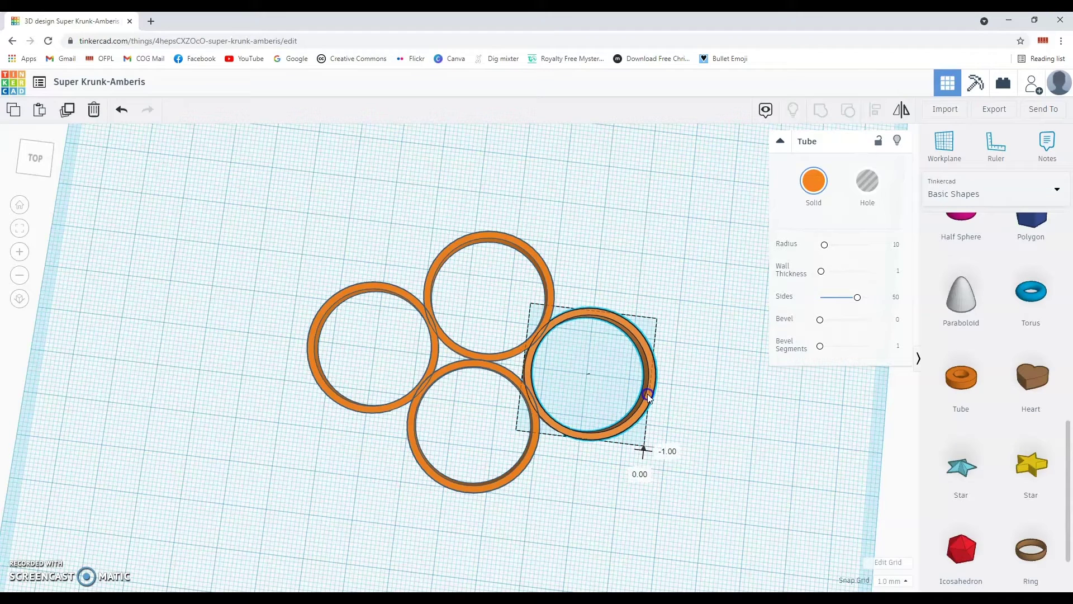
left_click_drag(647, 393, 647, 394)
left_click_drag(699, 263, 273, 509)
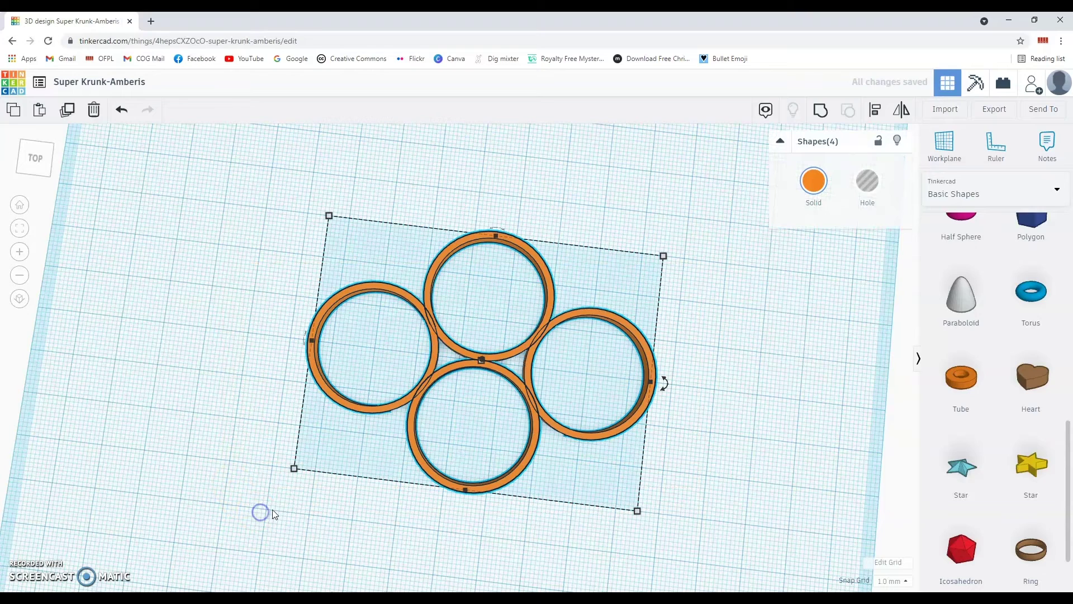
left_click(665, 521)
left_click(375, 407)
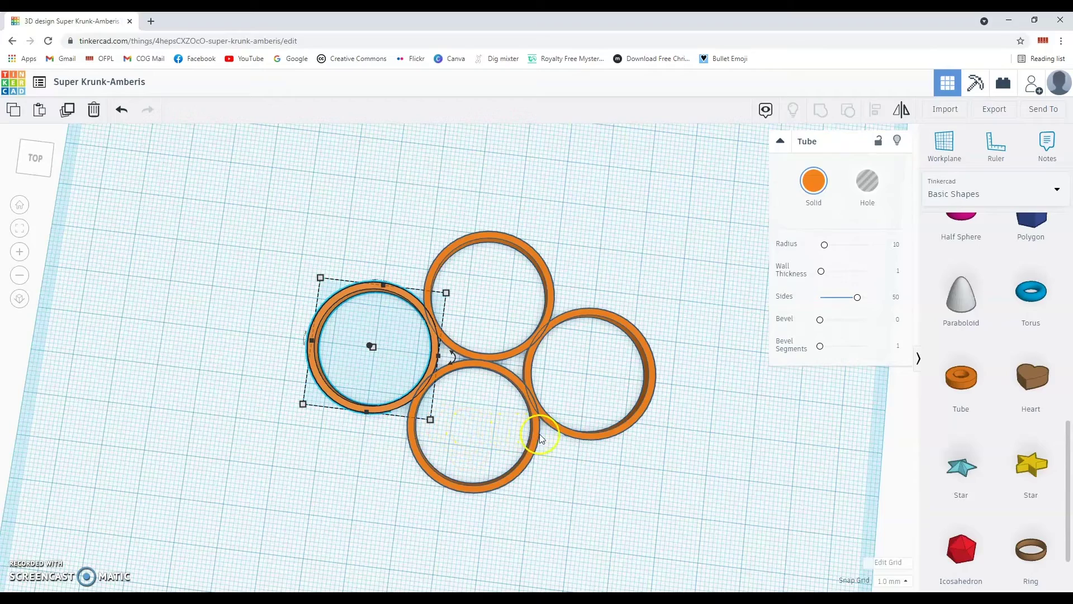
left_click(589, 435)
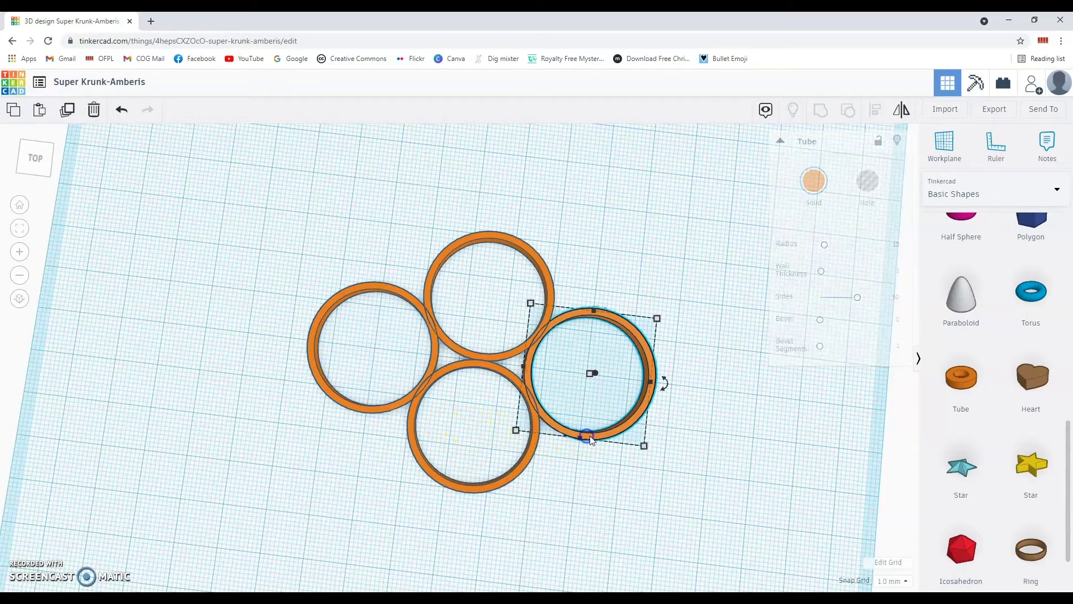
left_click(749, 442)
Place a basic Box on the workplane in front of the four-ring cluster
left_click(48, 150)
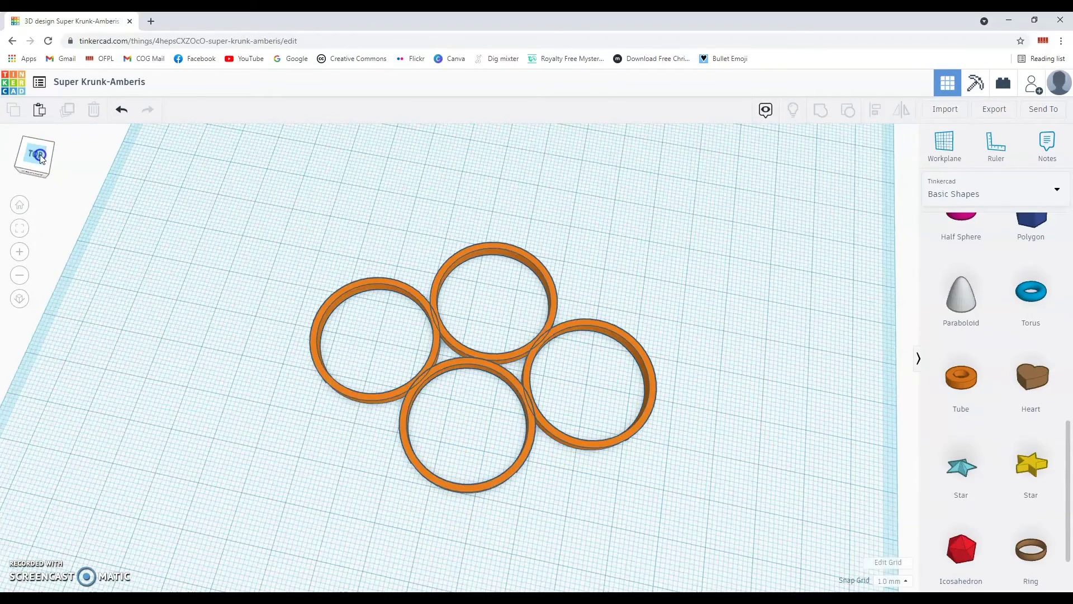
left_click(48, 151)
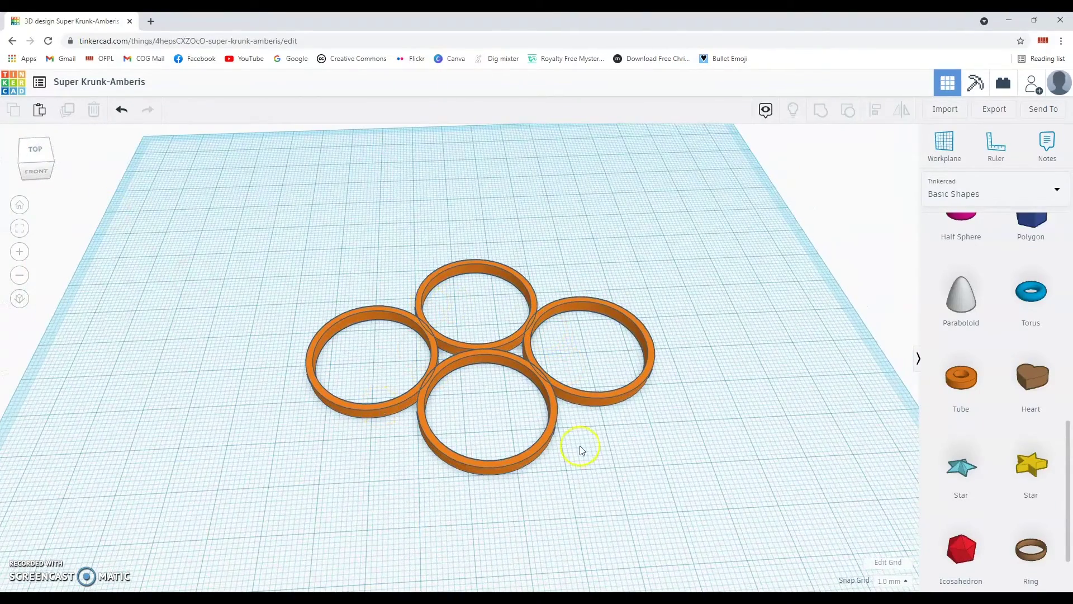
left_click(506, 349)
left_click(787, 464)
scroll(1003, 335, "up", 8)
scroll(1005, 394, "down", 3)
scroll(1004, 391, "up", 3)
left_click_drag(964, 250, 593, 513)
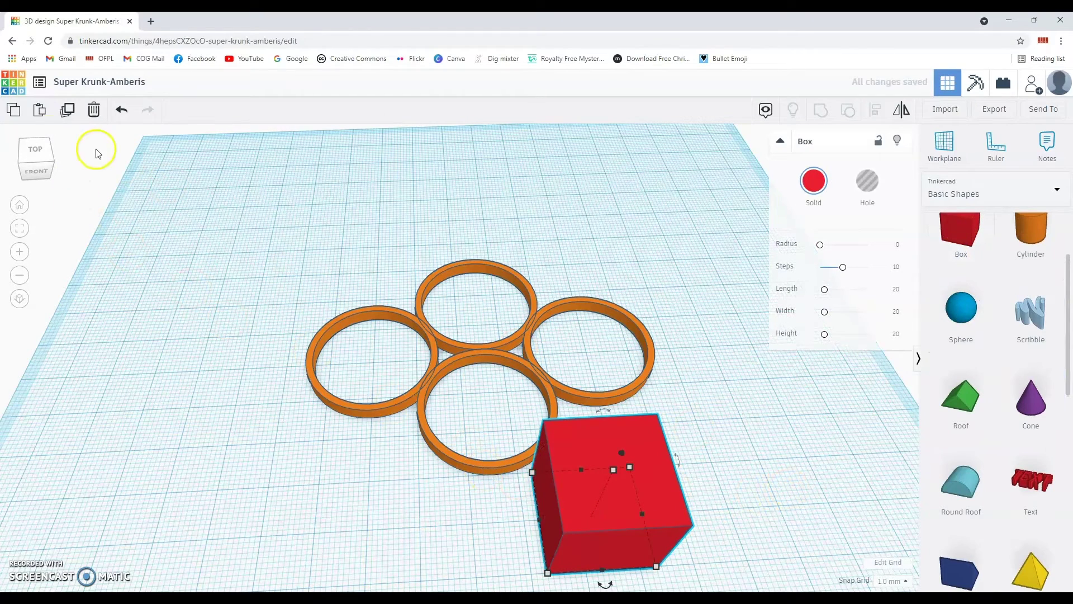
Resize the box into a narrow, flat bar and join its end to the front ring as a handle
scroll(565, 416, "down", 5)
left_click_drag(536, 413, 484, 456)
left_click(38, 154)
left_click_drag(50, 170, 50, 166)
scroll(559, 448, "up", 2)
left_click(12, 148)
left_click(618, 419)
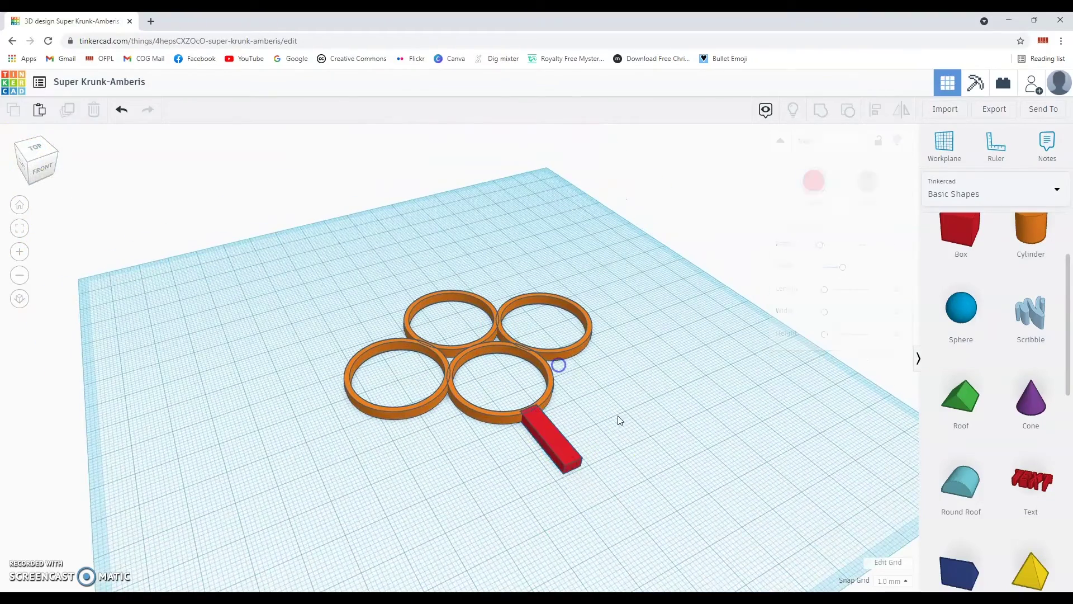
Lengthen the red handle bar and move the rings and handle together farther back on the workplane
left_click(562, 457)
left_click_drag(570, 472, 689, 548)
left_click_drag(640, 268, 313, 488)
left_click_drag(641, 524, 568, 456)
left_click(762, 532)
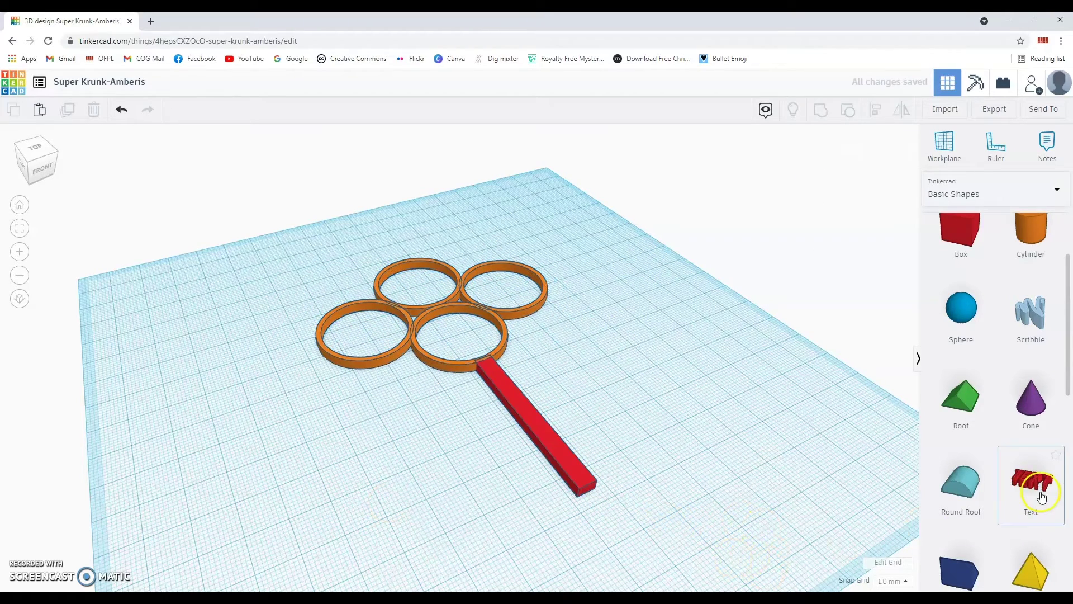
Place the yellow five-pointed Star from Basic Shapes on the workplane beside the free end of the red handle
scroll(1034, 496, "down", 3)
scroll(1042, 497, "down", 6)
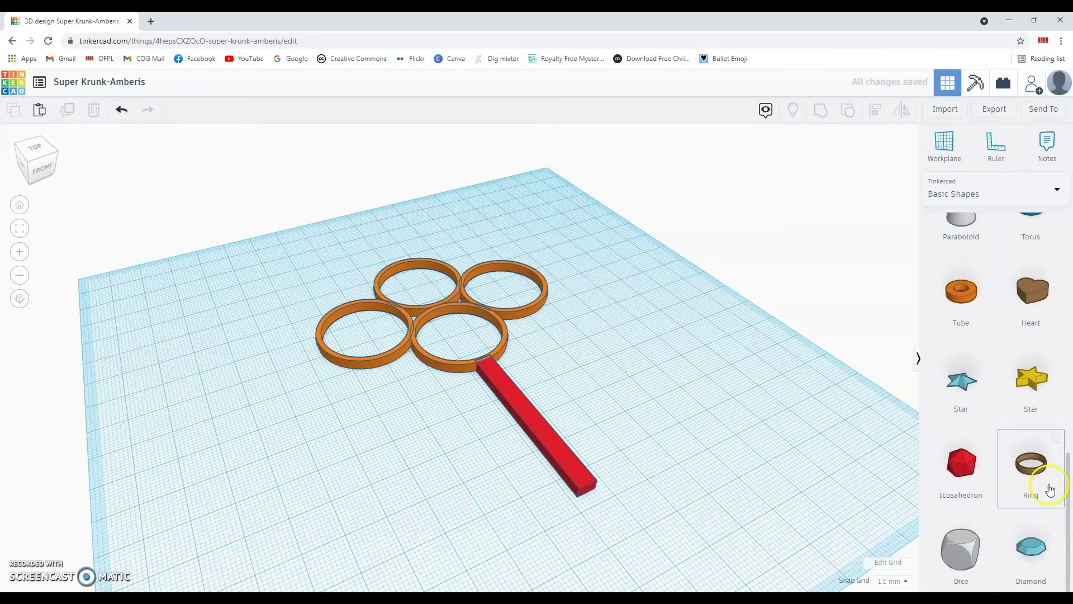
left_click_drag(1028, 408, 703, 486)
left_click(653, 469)
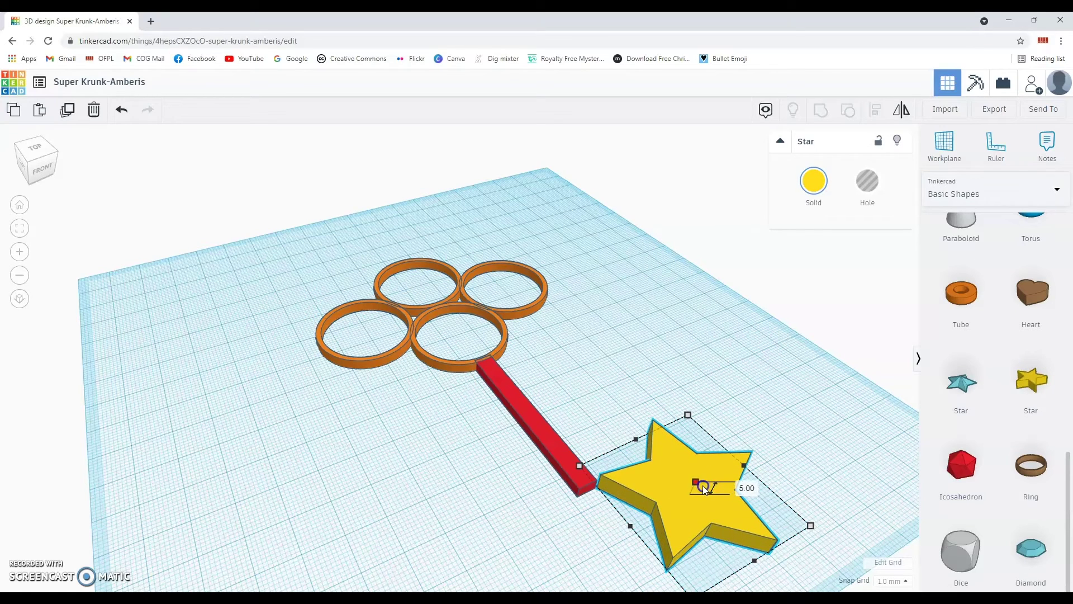
Shrink the star and set its length and width to 20 mm each
left_click_drag(810, 526, 682, 485)
left_click(697, 441)
type("20")
key("Return")
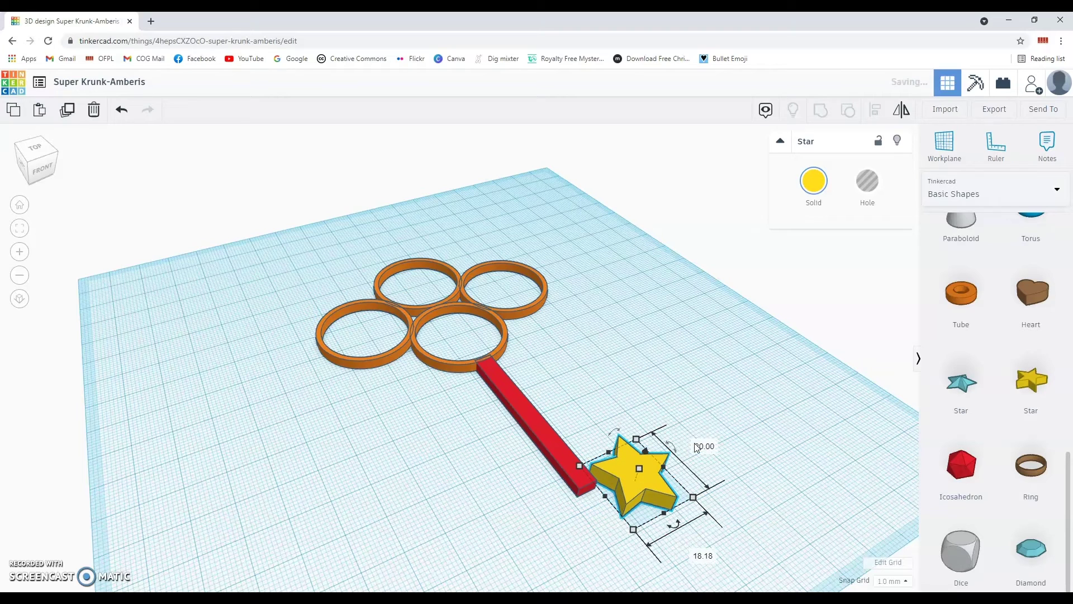
left_click(702, 554)
type("20")
key("Return")
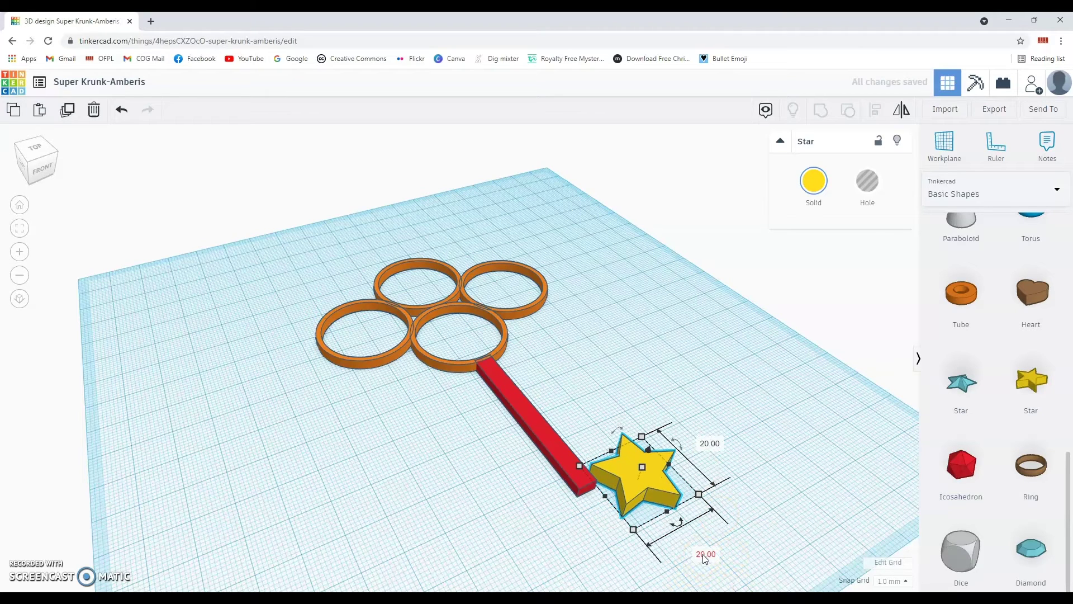
Rotate the star slightly and move it onto the free end of the red handle
left_click_drag(679, 521, 661, 529)
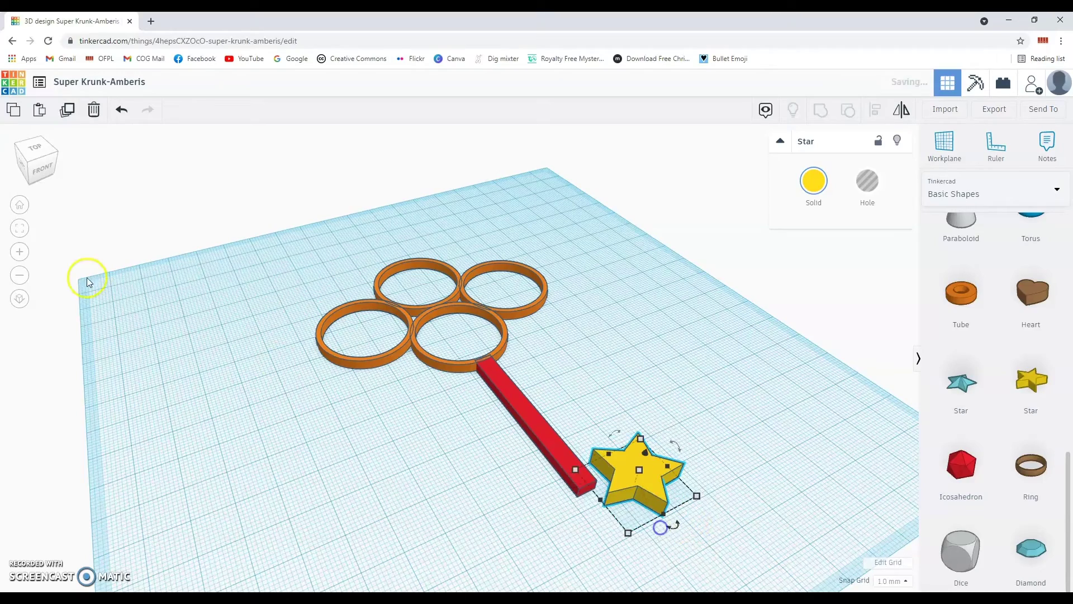
left_click(38, 158)
left_click_drag(552, 579, 506, 580)
mouse_move(36, 159)
left_mouse_down()
mouse_move(67, 159)
mouse_move(31, 162)
left_mouse_up()
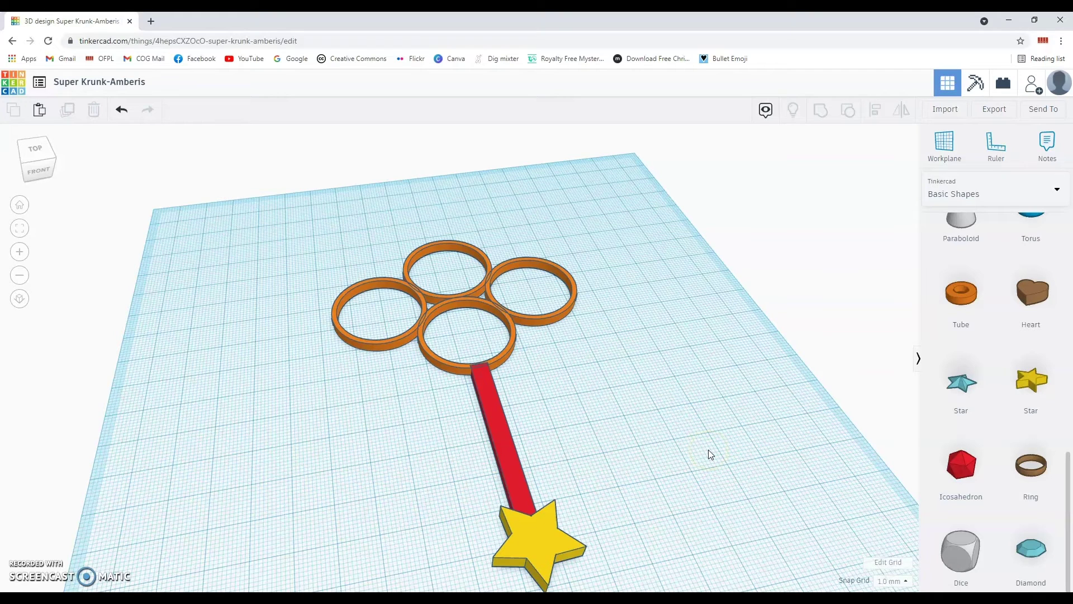
Select the rings, handle and star together and shift the whole wand slightly farther back on the workplane
left_click_drag(665, 262, 289, 509)
left_click_drag(582, 550, 604, 528)
left_click(713, 432)
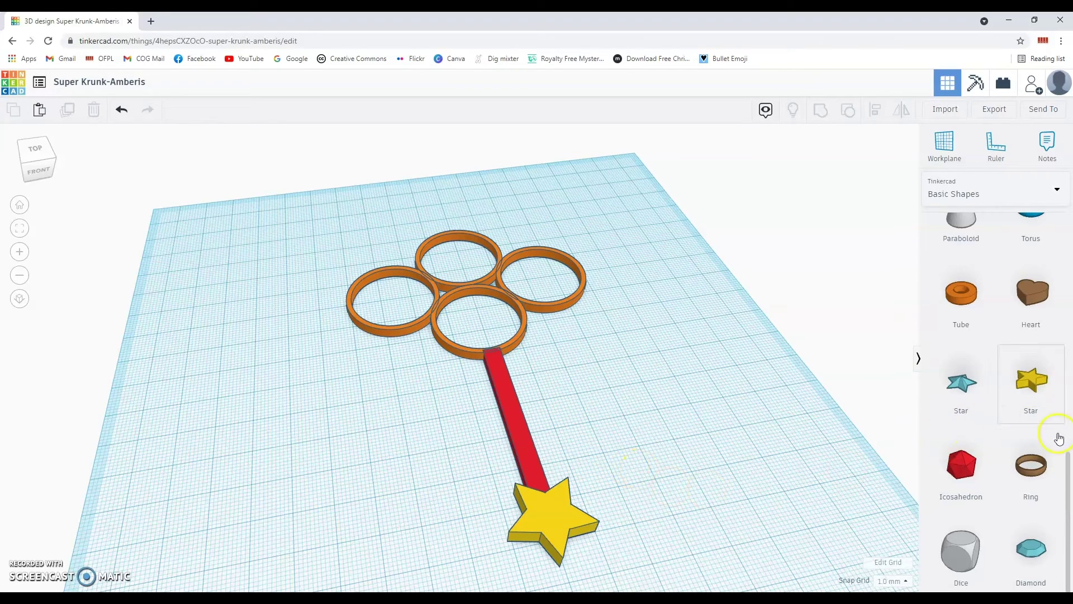
scroll(1053, 445, "up", 10)
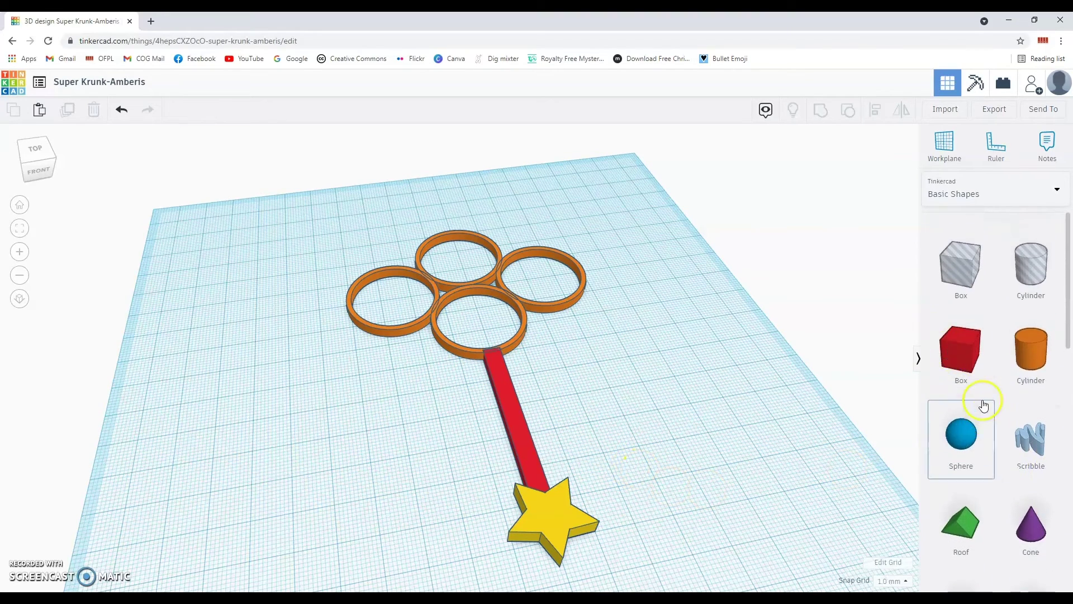
scroll(992, 394, "down", 10)
scroll(991, 397, "up", 1)
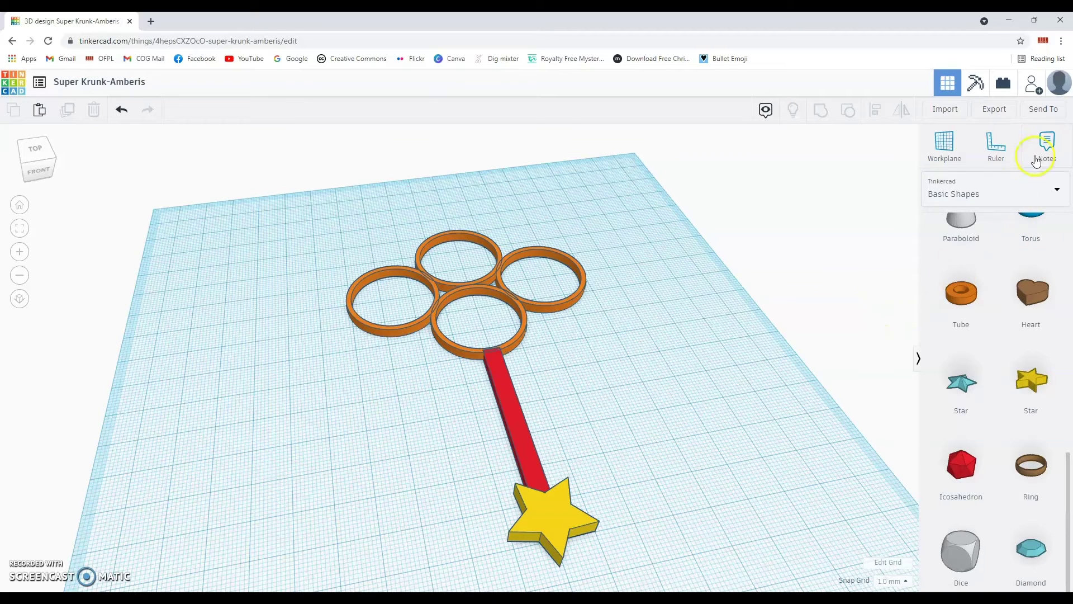
Export everything in the design as .OBJ and save the zipped file as Super Krunk-Amberis in the Downloads folder
left_click(994, 112)
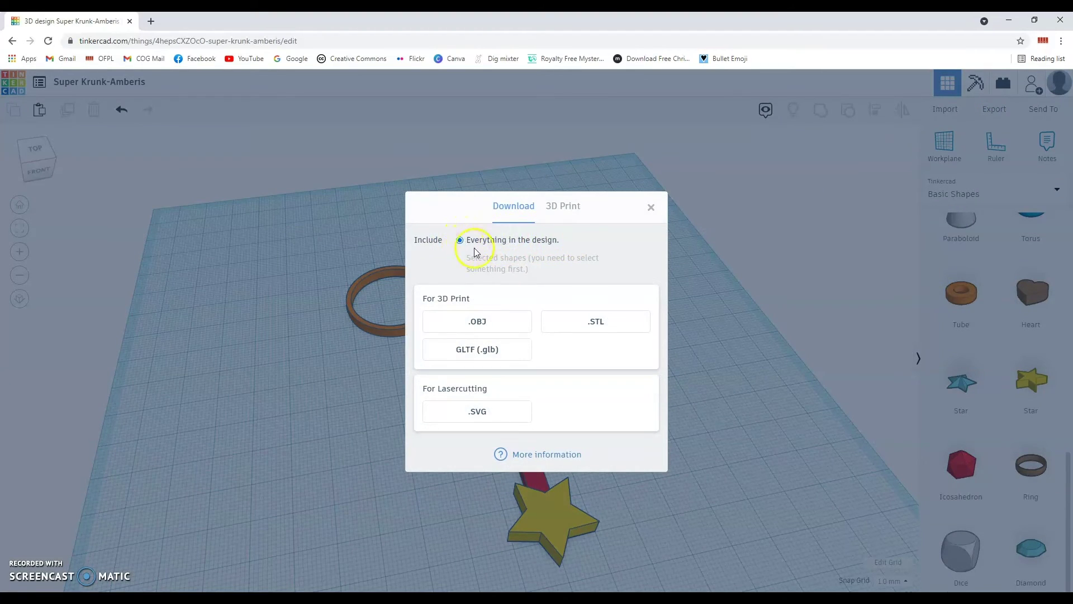
left_click(473, 330)
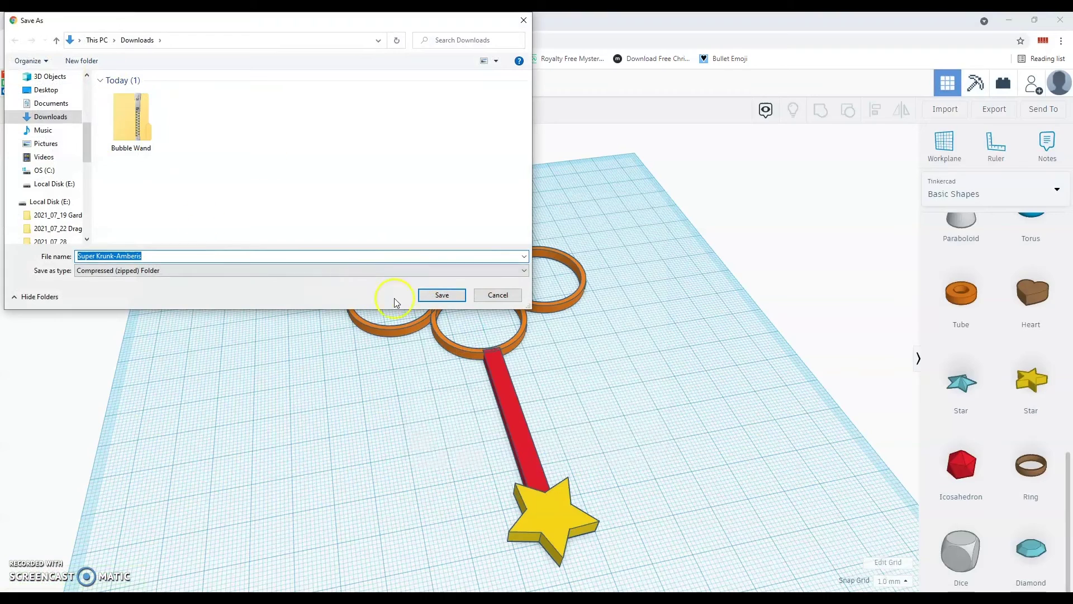
left_click(439, 296)
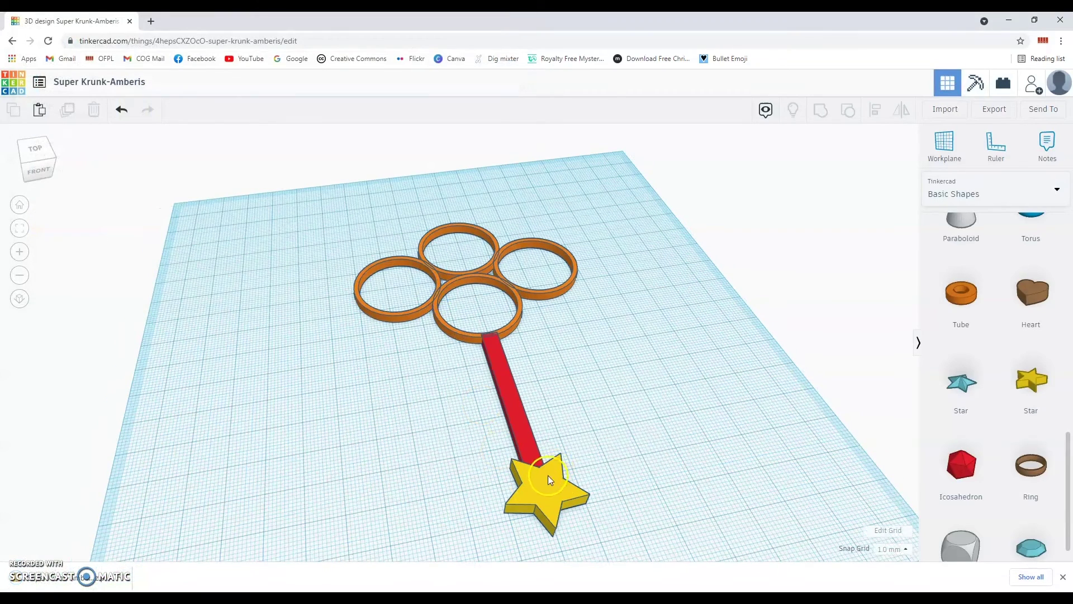
Dismiss the browser's download bar and minimize the browser window to reveal the desktop
left_click(1063, 585)
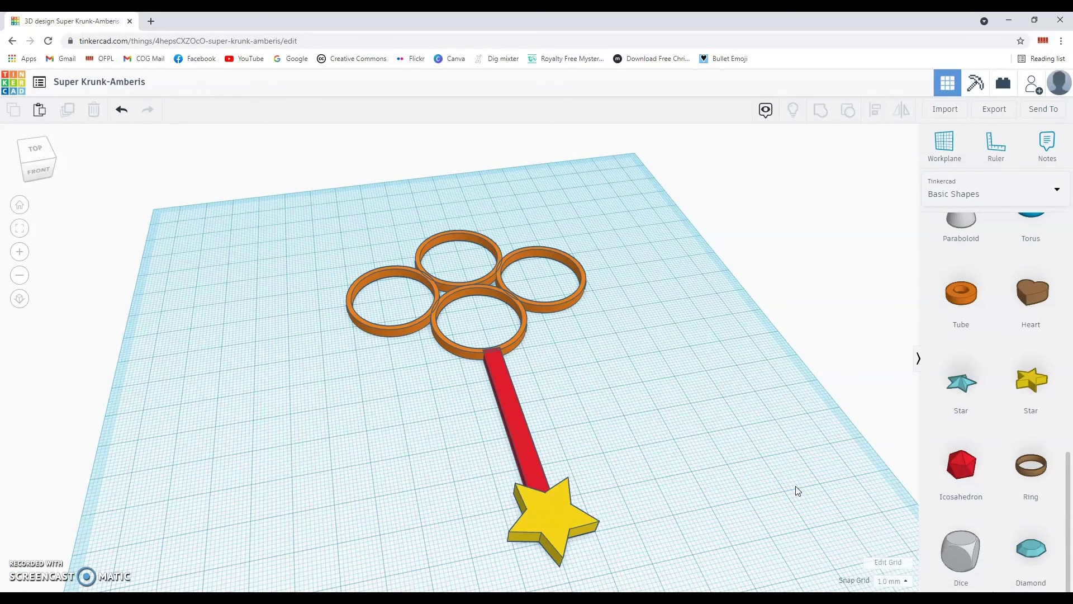
left_click(1016, 31)
left_click(1010, 22)
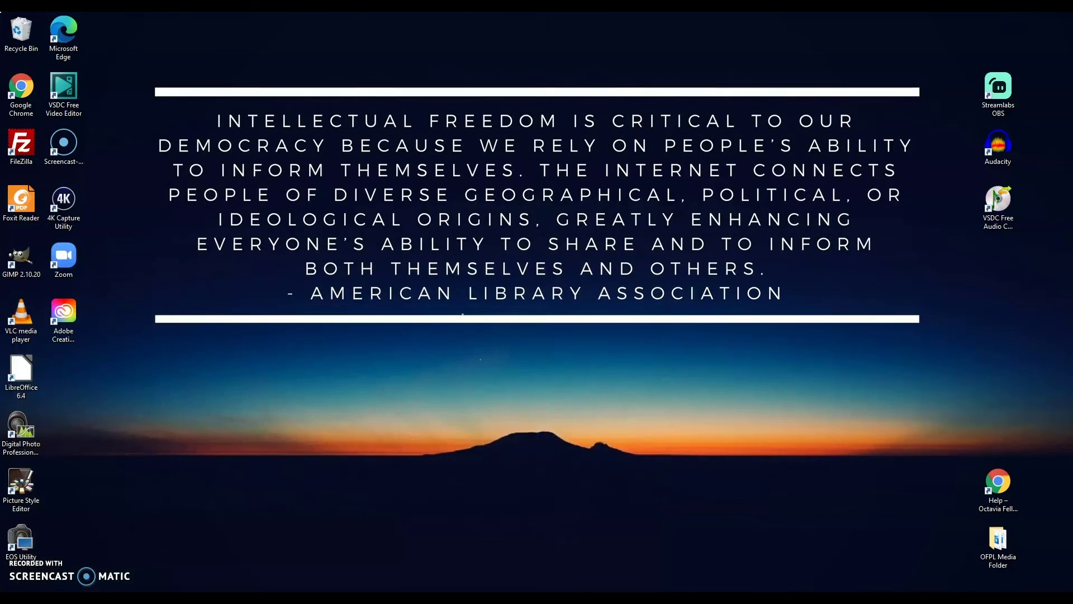